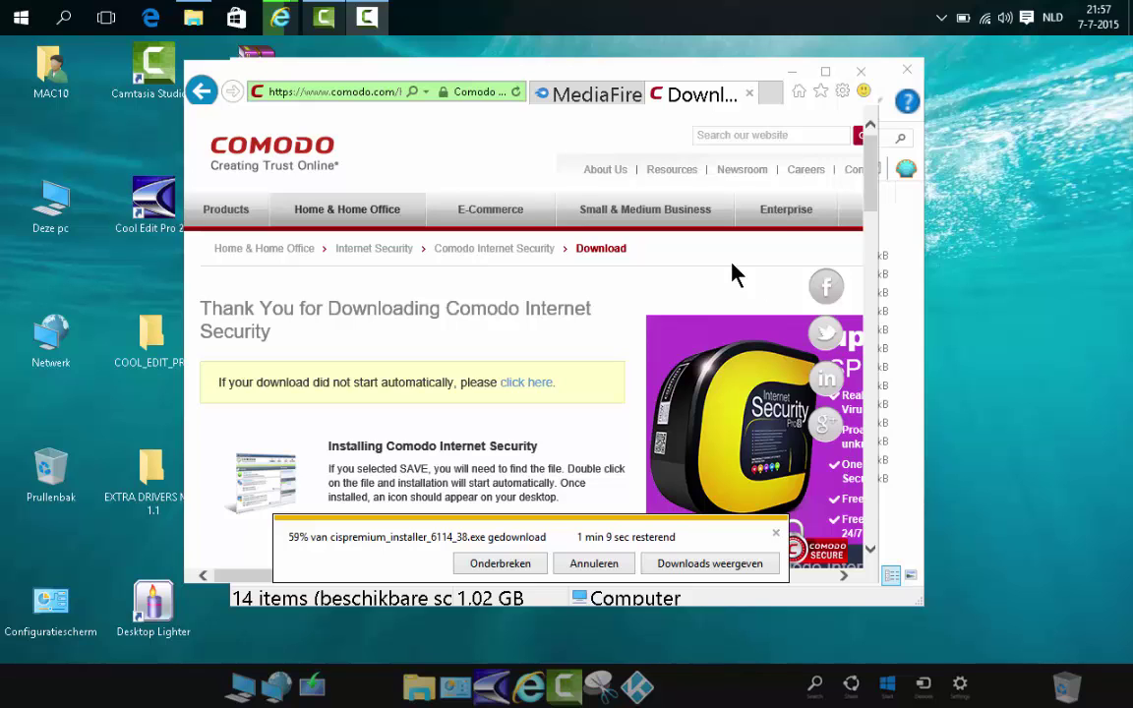
Maximize the browser, open the Comodo products overview, and go back through the history to the Free Internet Security page.
click(825, 74)
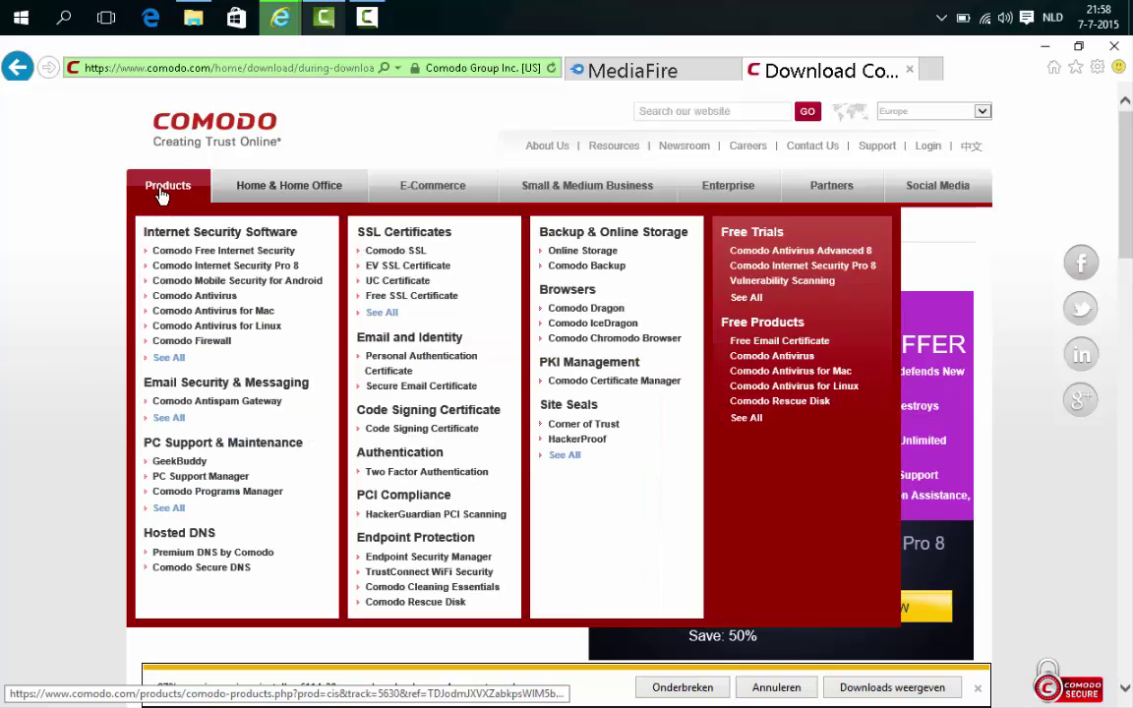
click(159, 187)
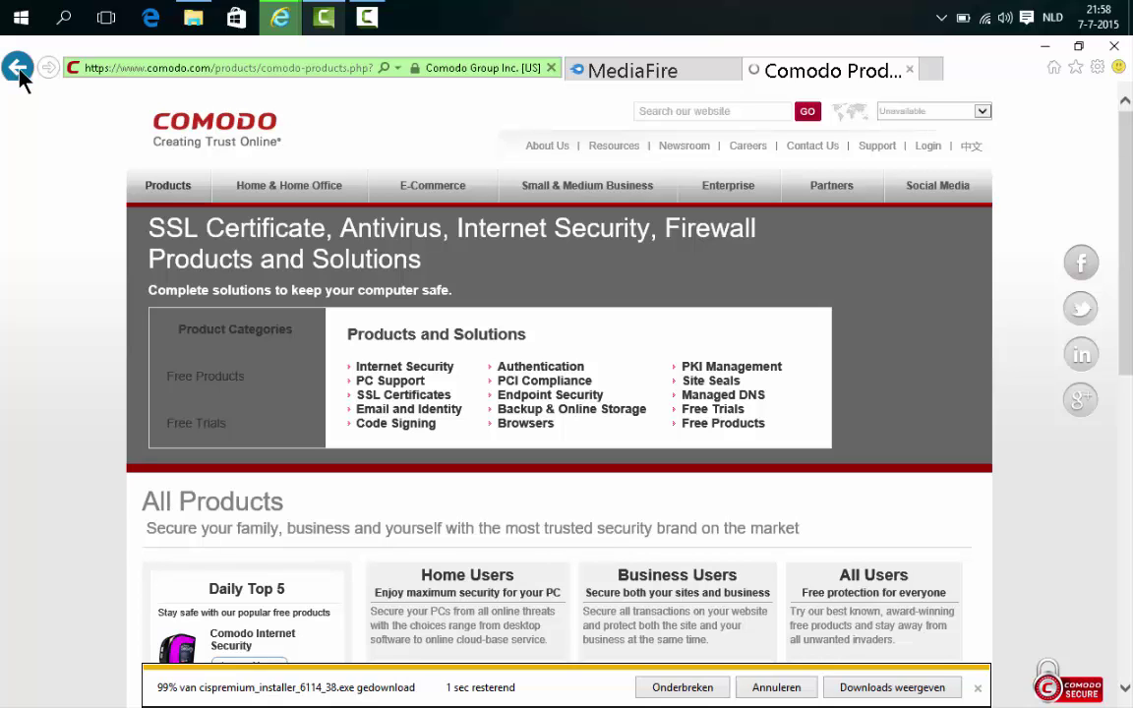
click(16, 69)
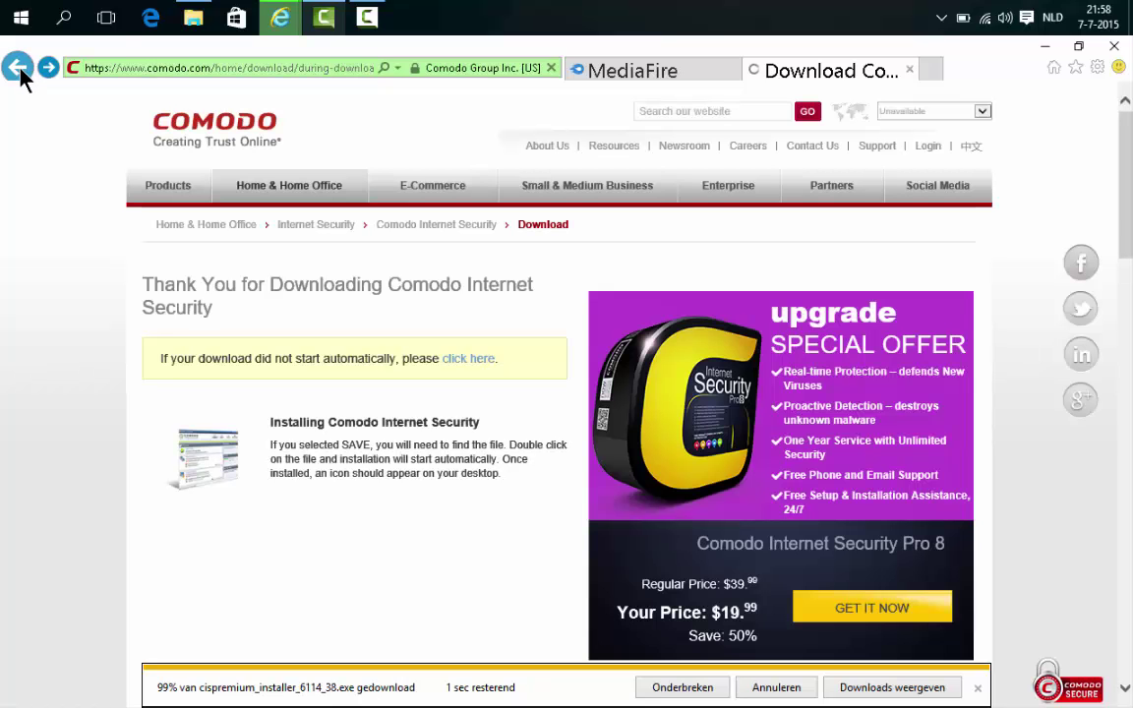
click(17, 68)
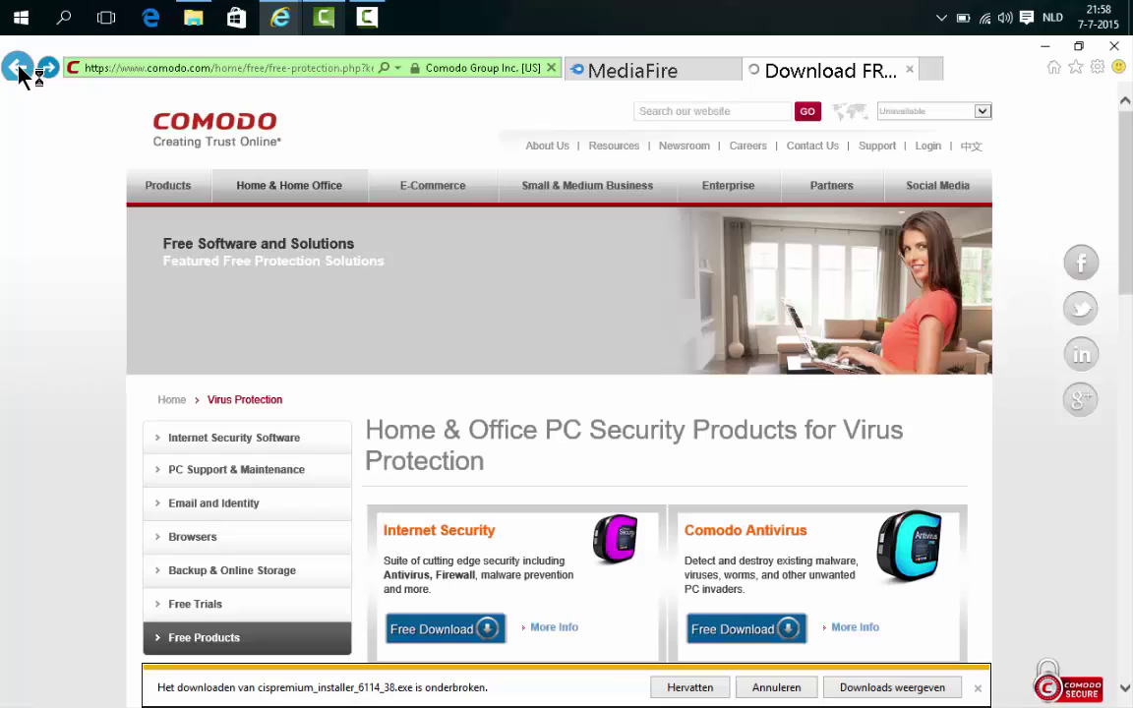
click(18, 68)
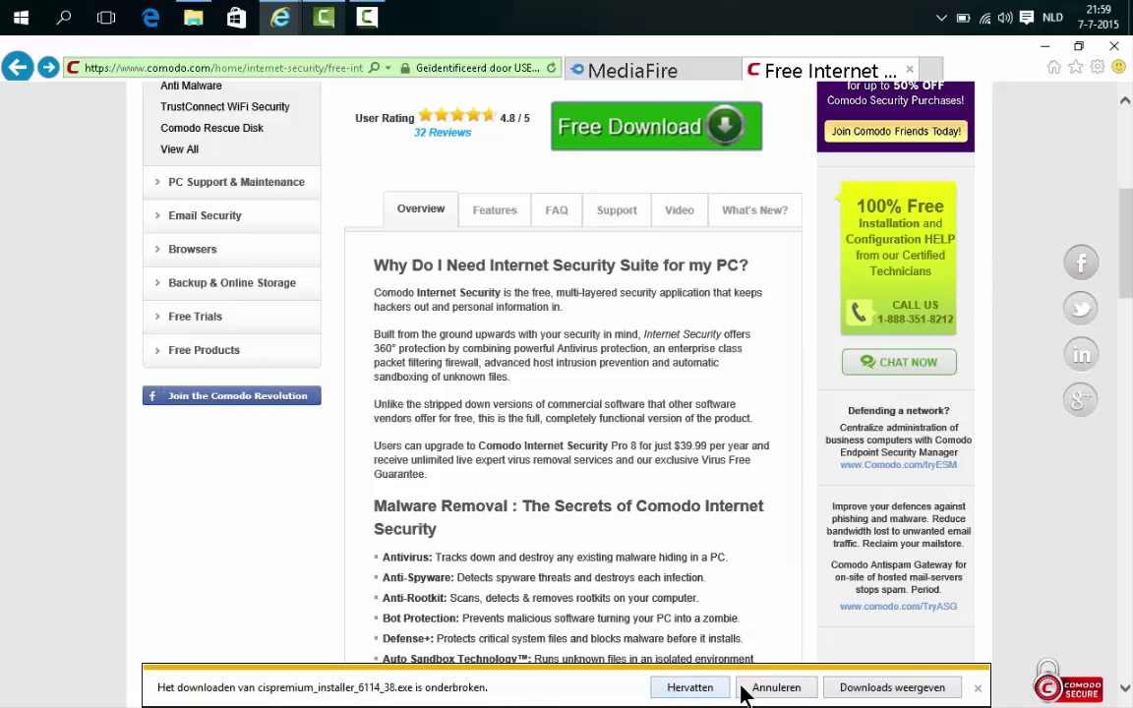
Resume the interrupted cispremium_installer_6114_38.exe download and dismiss the download list.
click(891, 689)
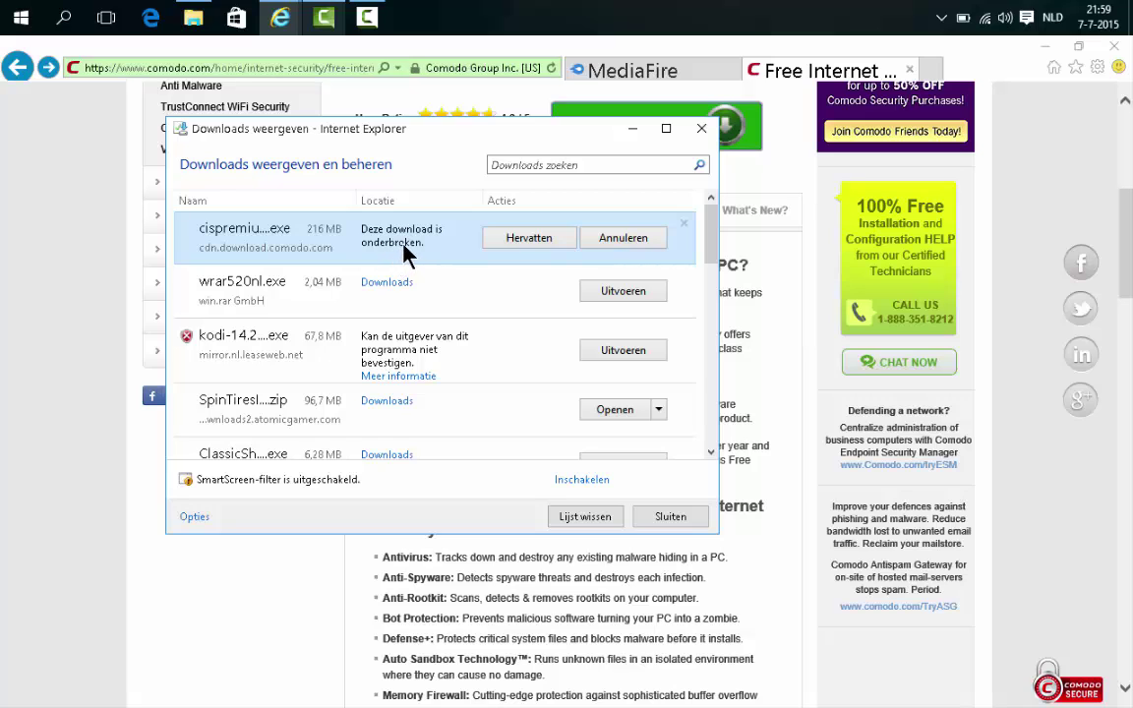
click(536, 250)
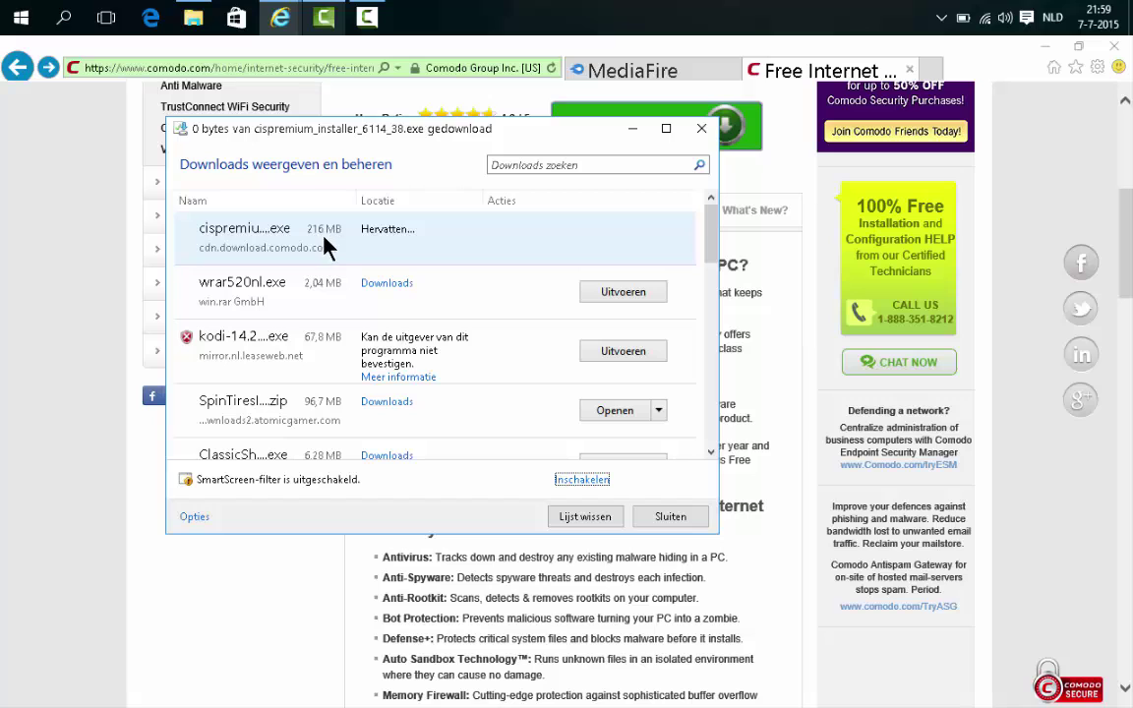
click(15, 545)
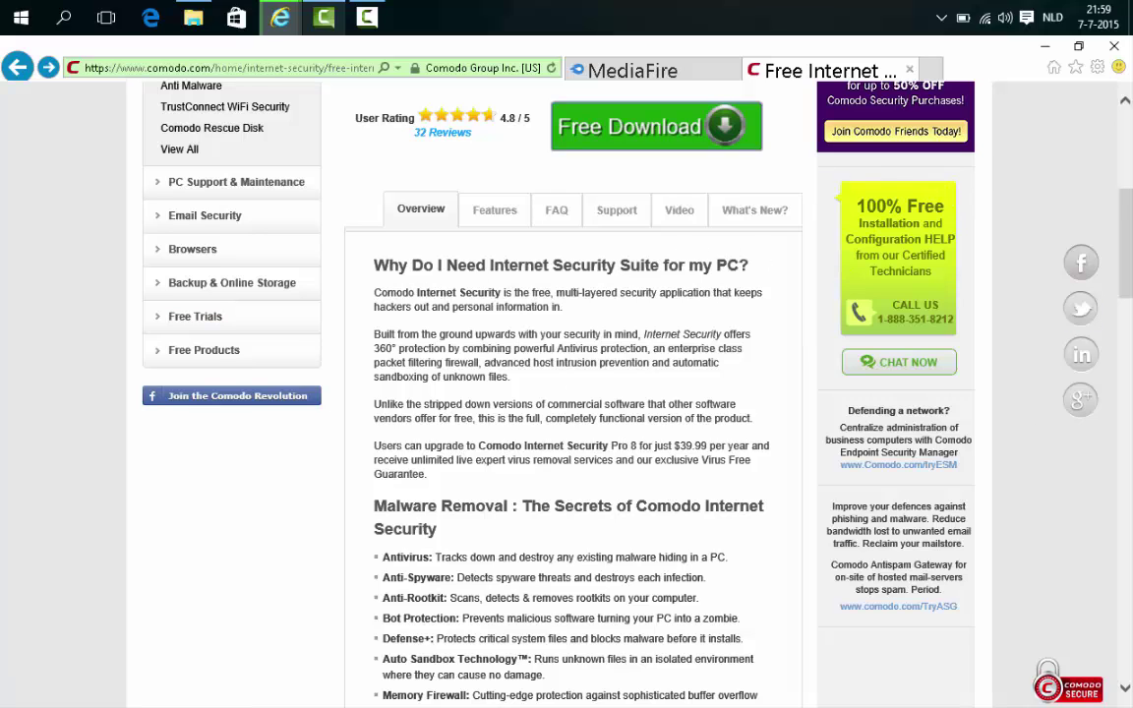
Look through the Free Internet Security page, including its product overview, system requirements and user reviews.
scroll(1129, 518, down, 5)
scroll(1129, 518, down, 5)
scroll(1127, 521, down, 5)
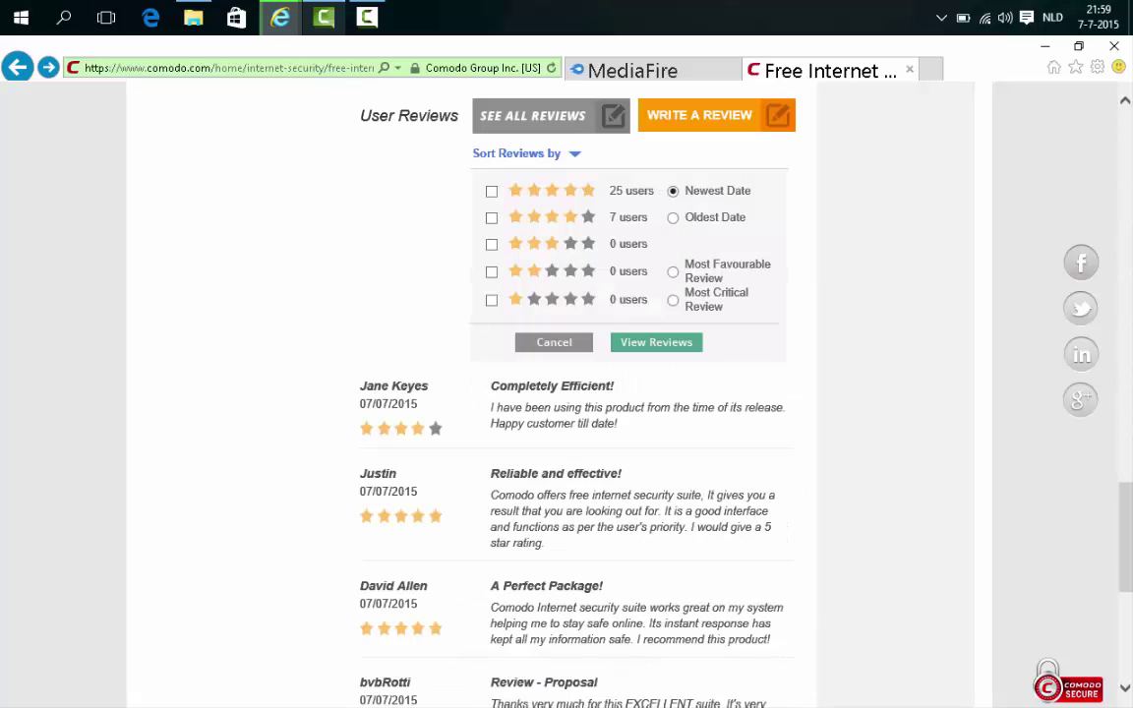
drag(1127, 521, 1129, 146)
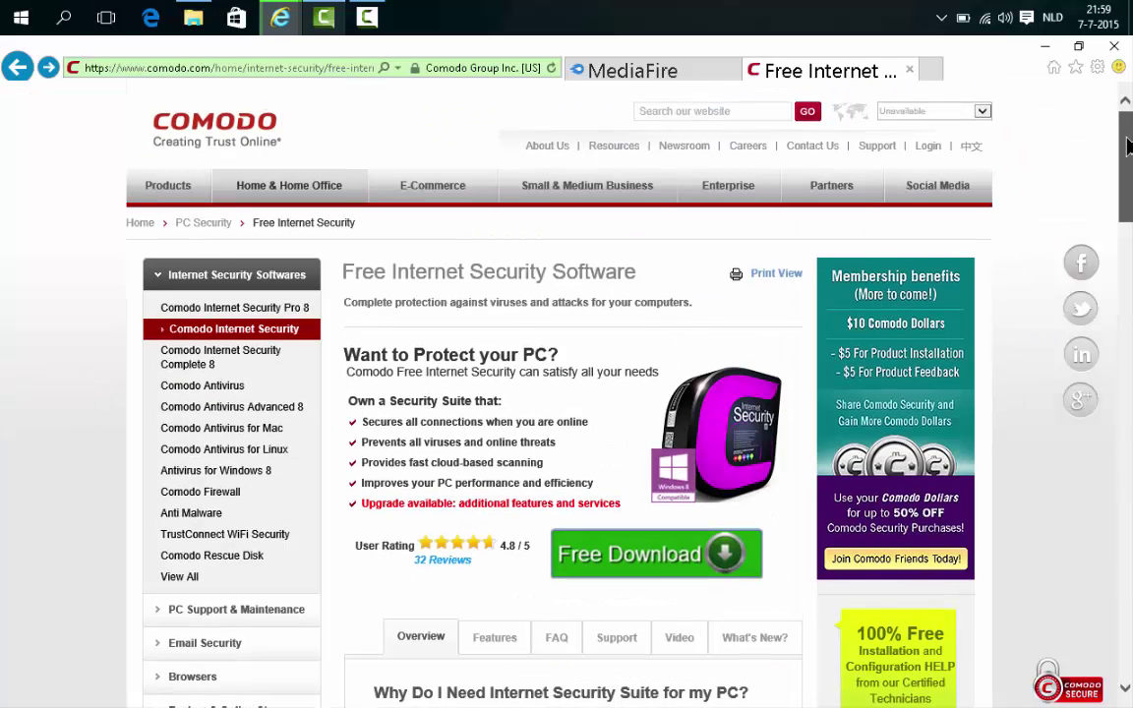
drag(1129, 146, 1127, 118)
mouse_move(1119, 163)
mouse_down()
mouse_move(1120, 96)
mouse_move(1112, 148)
mouse_up()
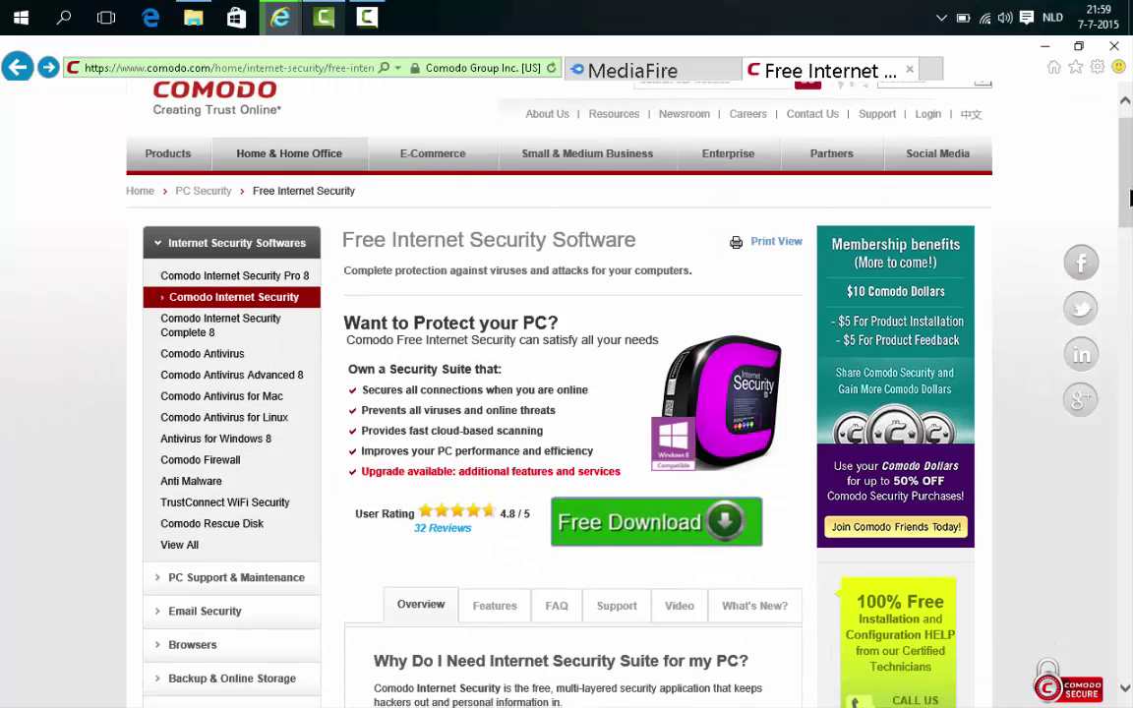
scroll(1125, 222, down, 1)
scroll(1111, 315, down, 2)
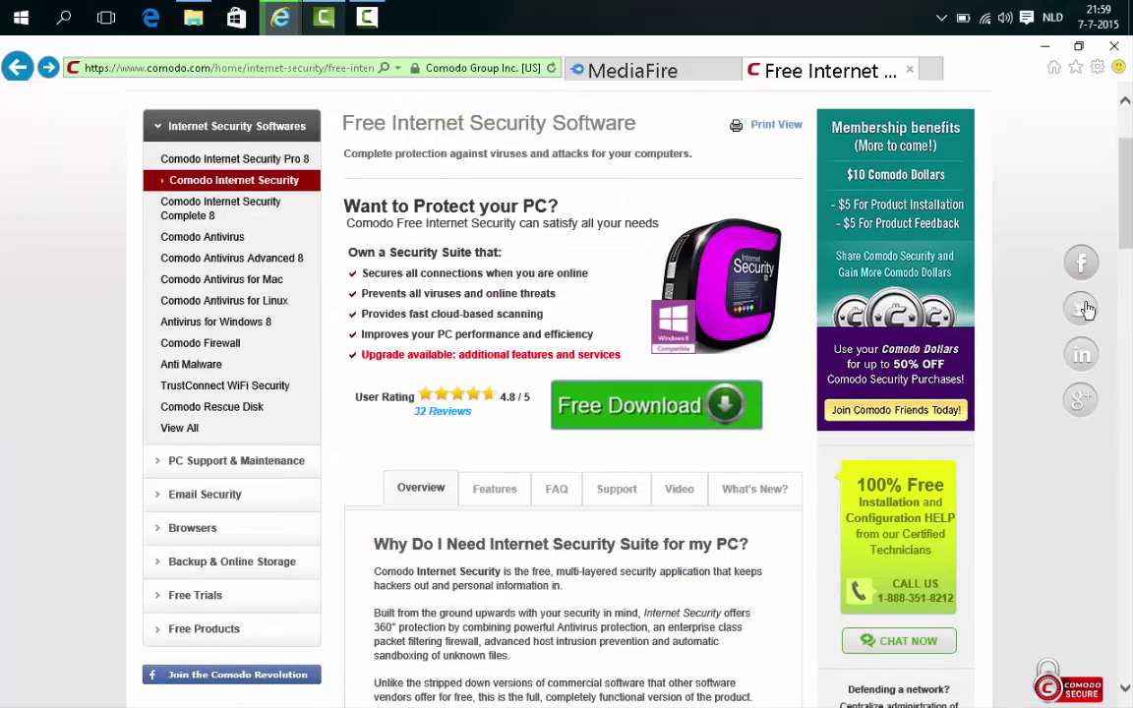
scroll(1096, 426, down, 15)
drag(1125, 544, 1124, 351)
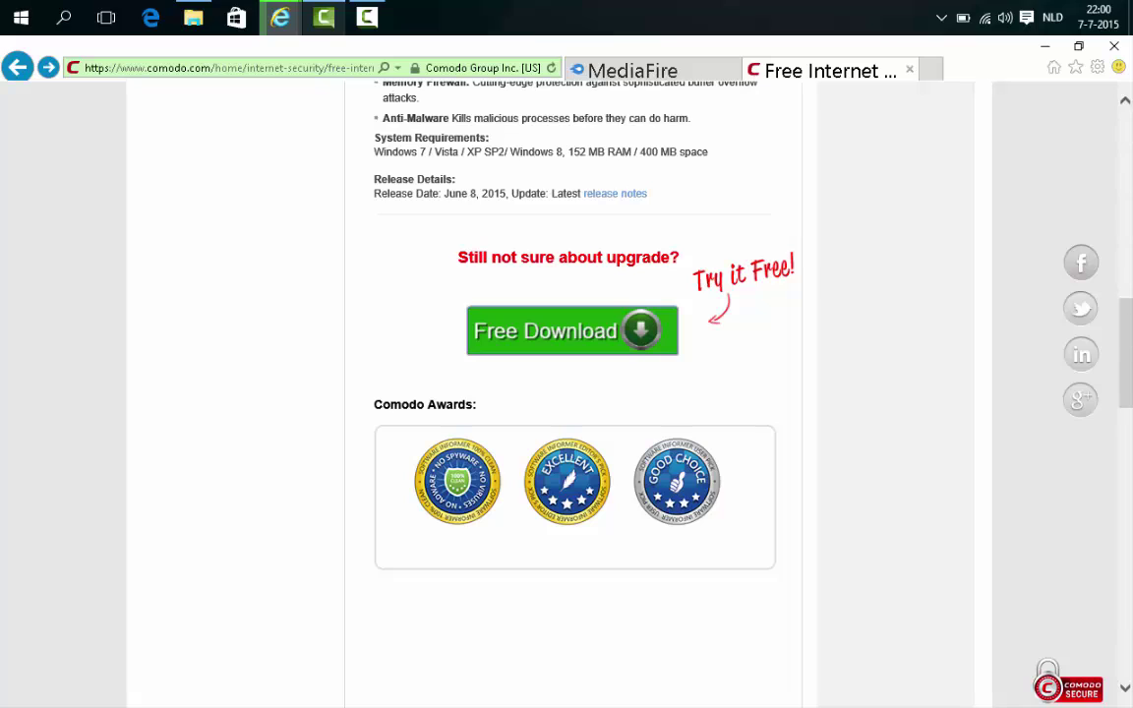
scroll(566, 394, up, 10)
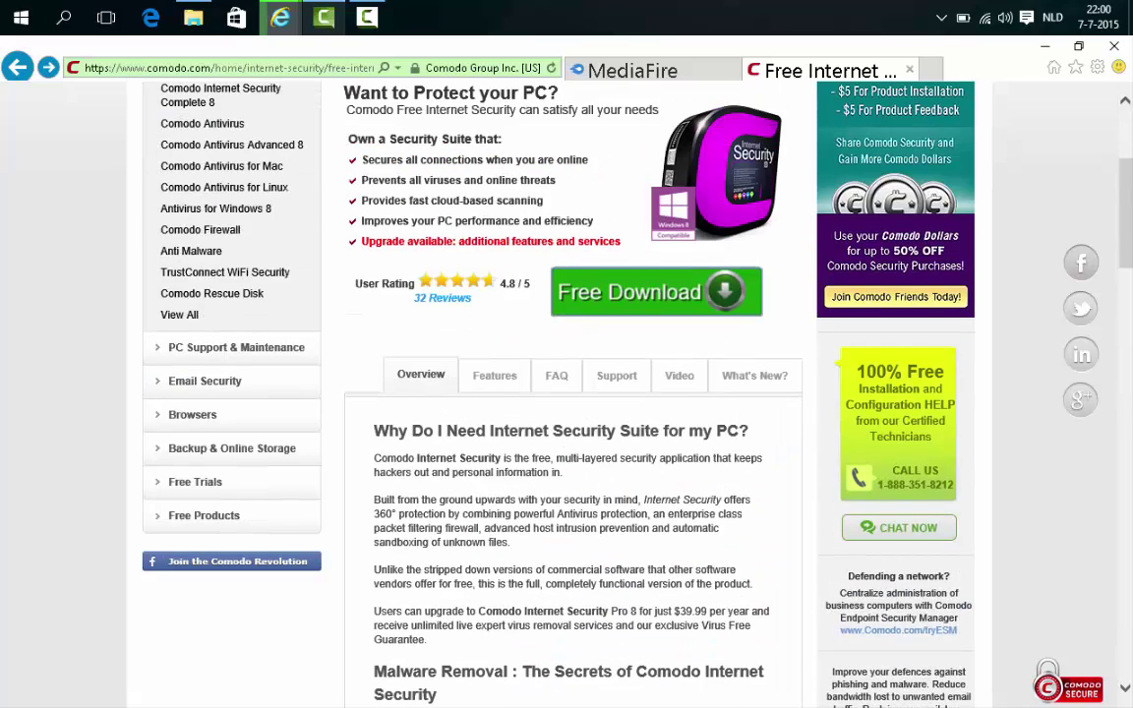
scroll(566, 394, down, 1)
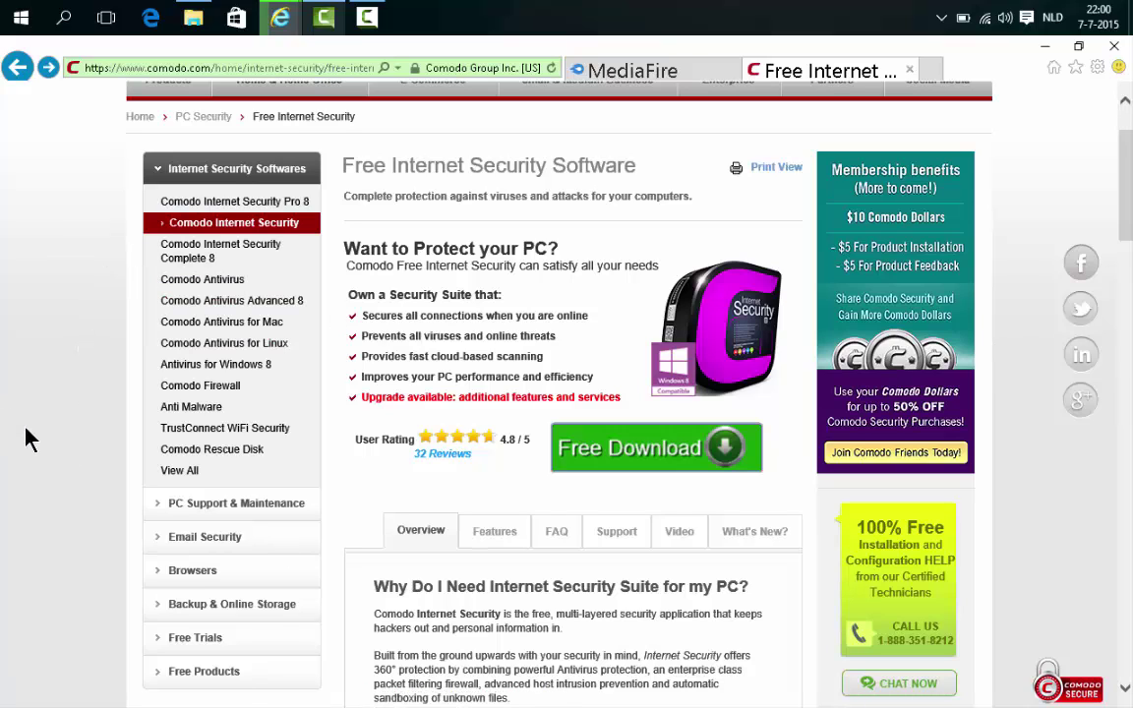
Open Comodo's Free Products page and display the browser's download list to check on the installer.
click(203, 668)
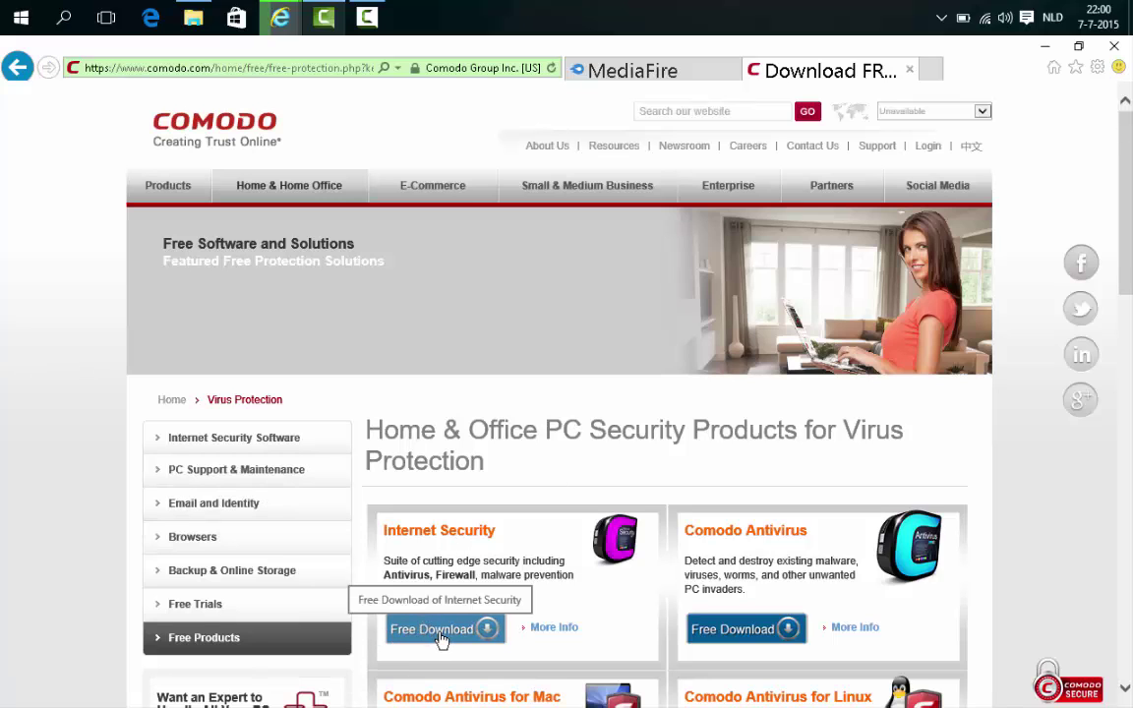
click(1098, 68)
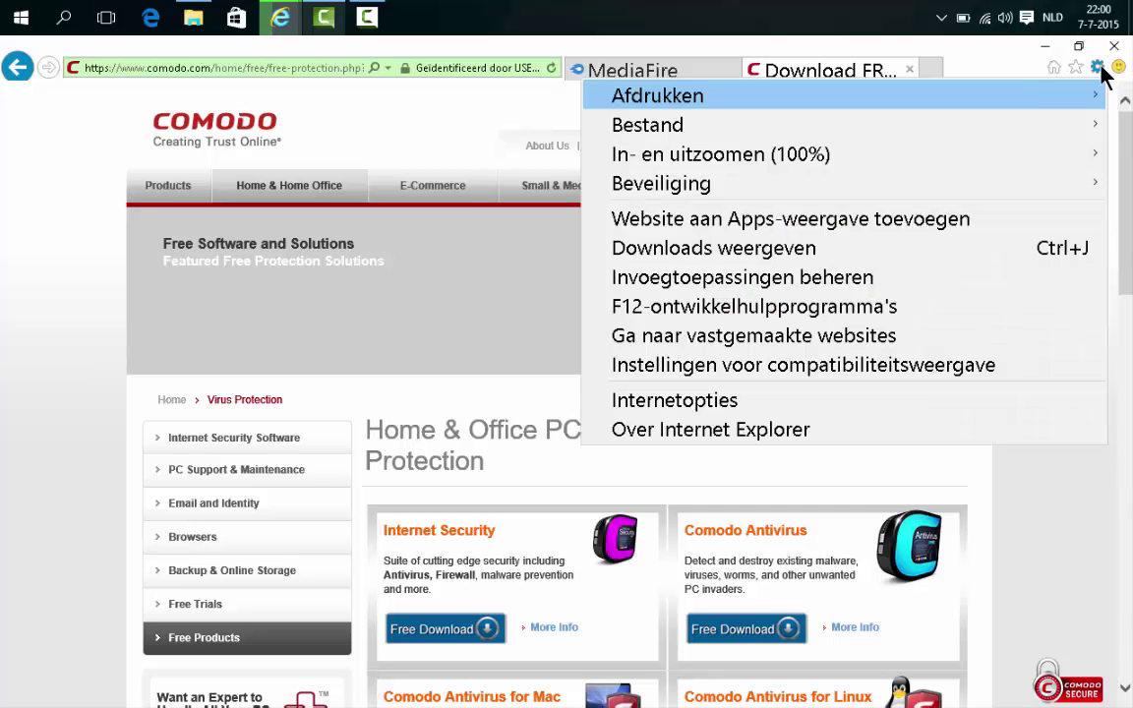
mouse_move(800, 139)
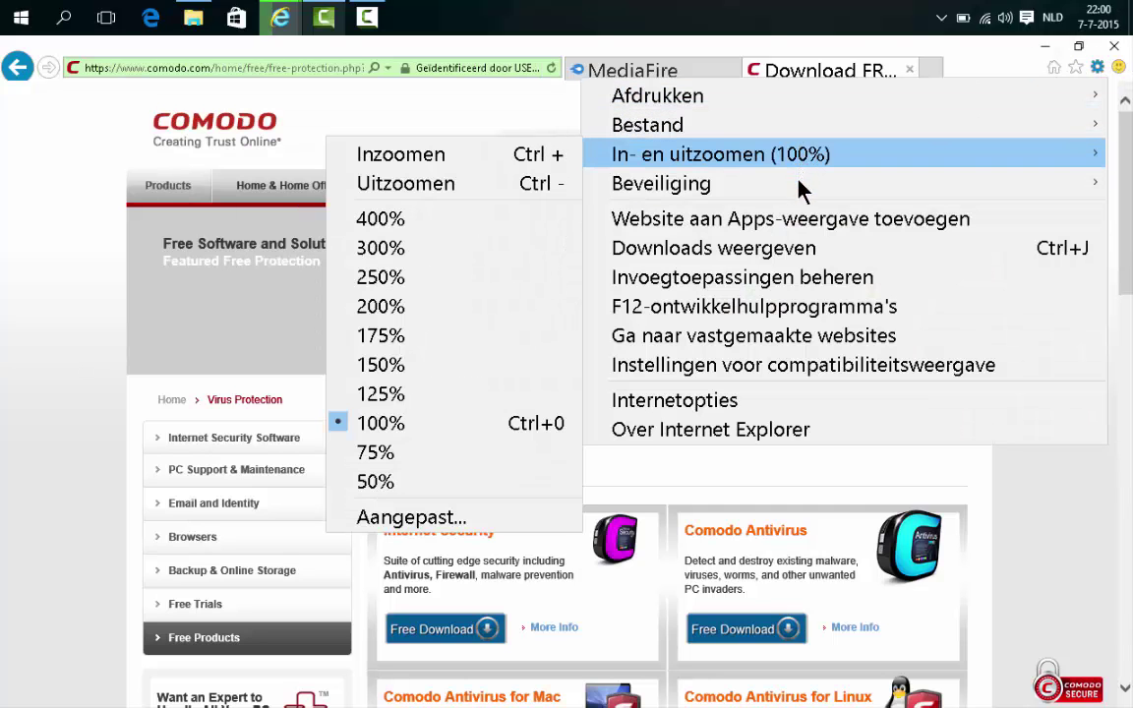
click(793, 250)
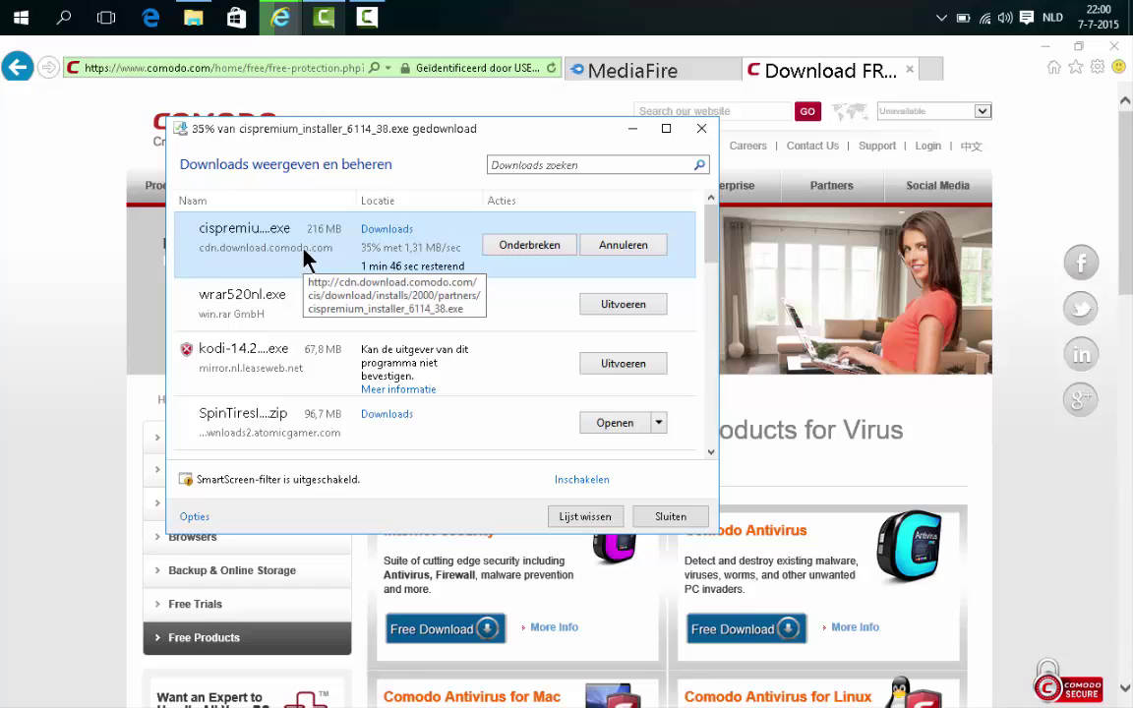
click(360, 19)
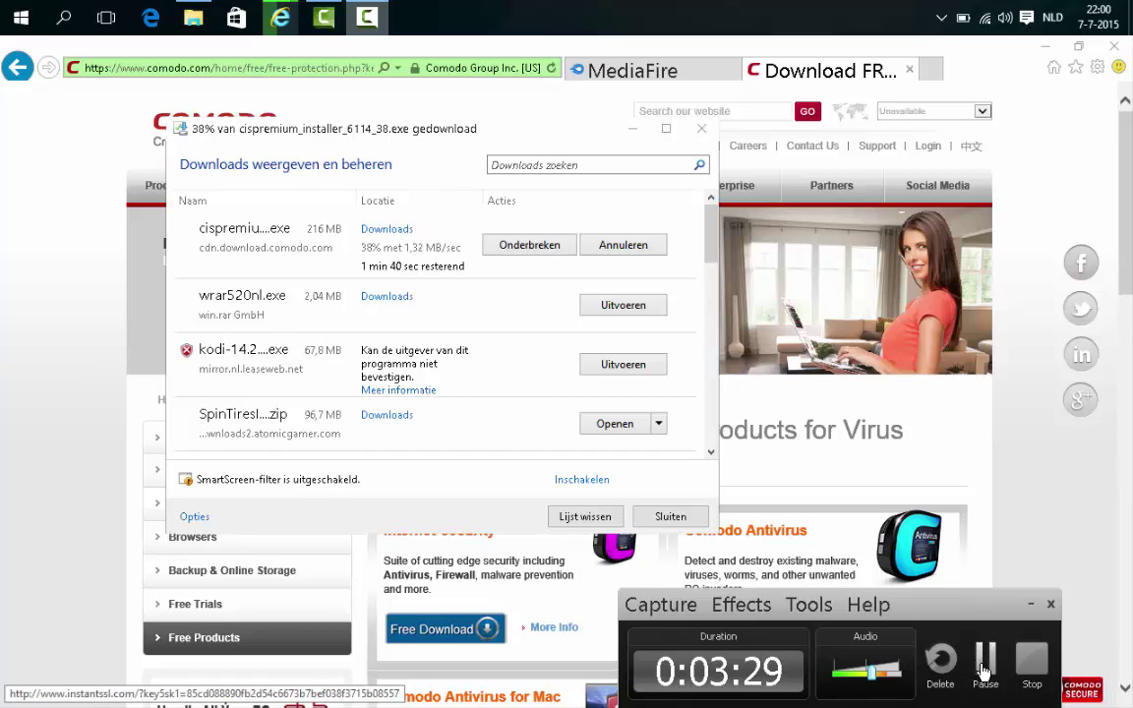
click(983, 671)
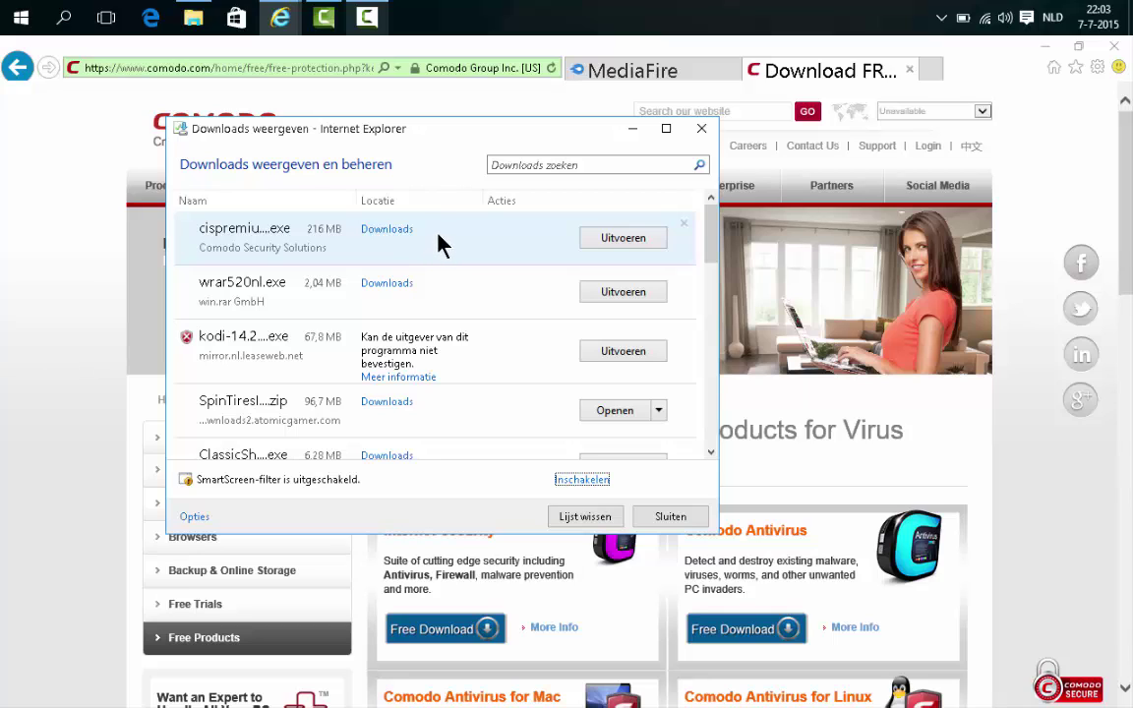
Run the downloaded Comodo Internet Security installer from the download list.
click(617, 239)
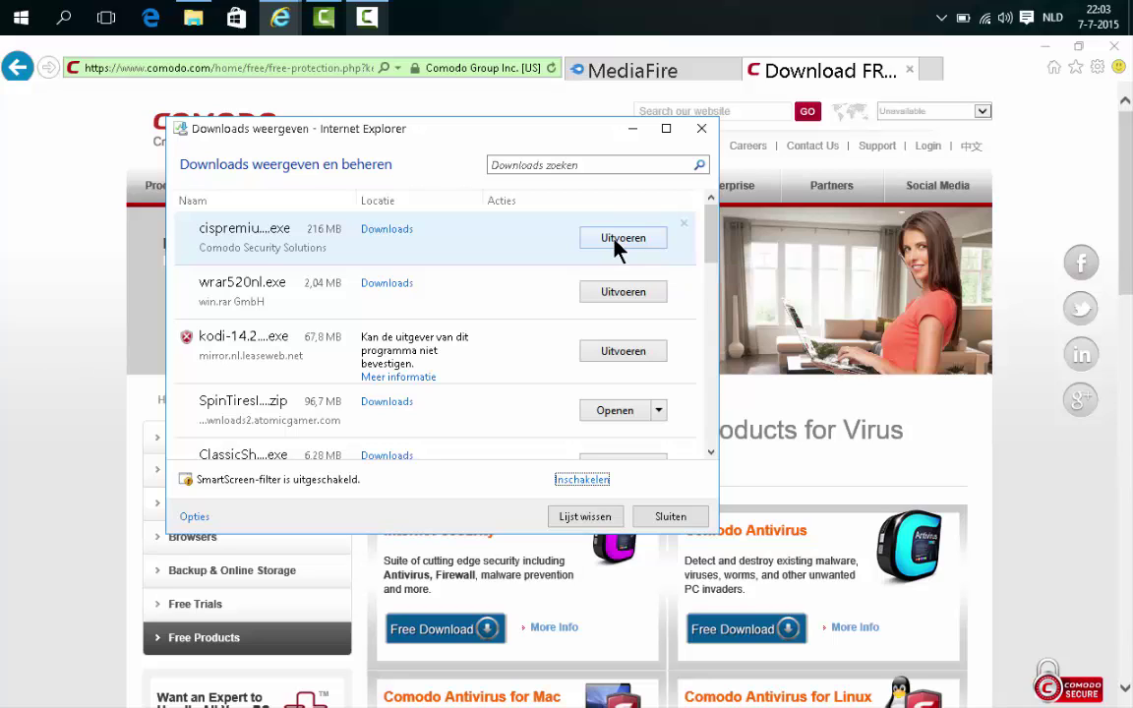
Try to close all browser tabs, and choose to stay on the MediaFire page with its file upload in progress.
click(1115, 47)
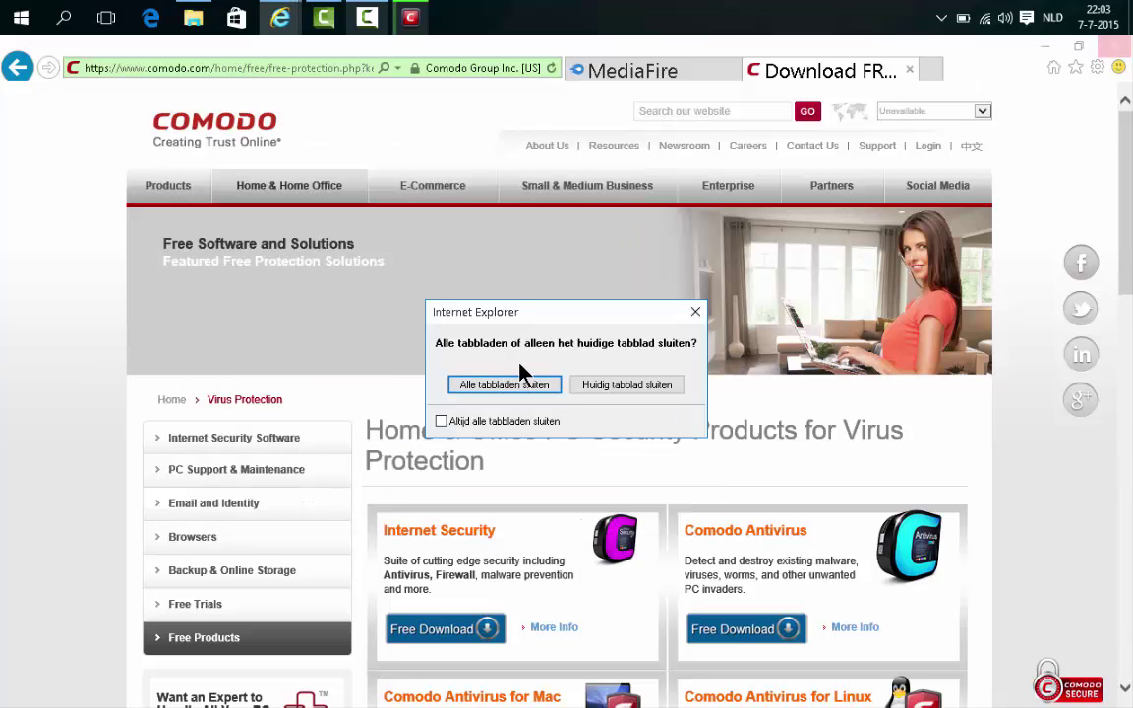
click(501, 386)
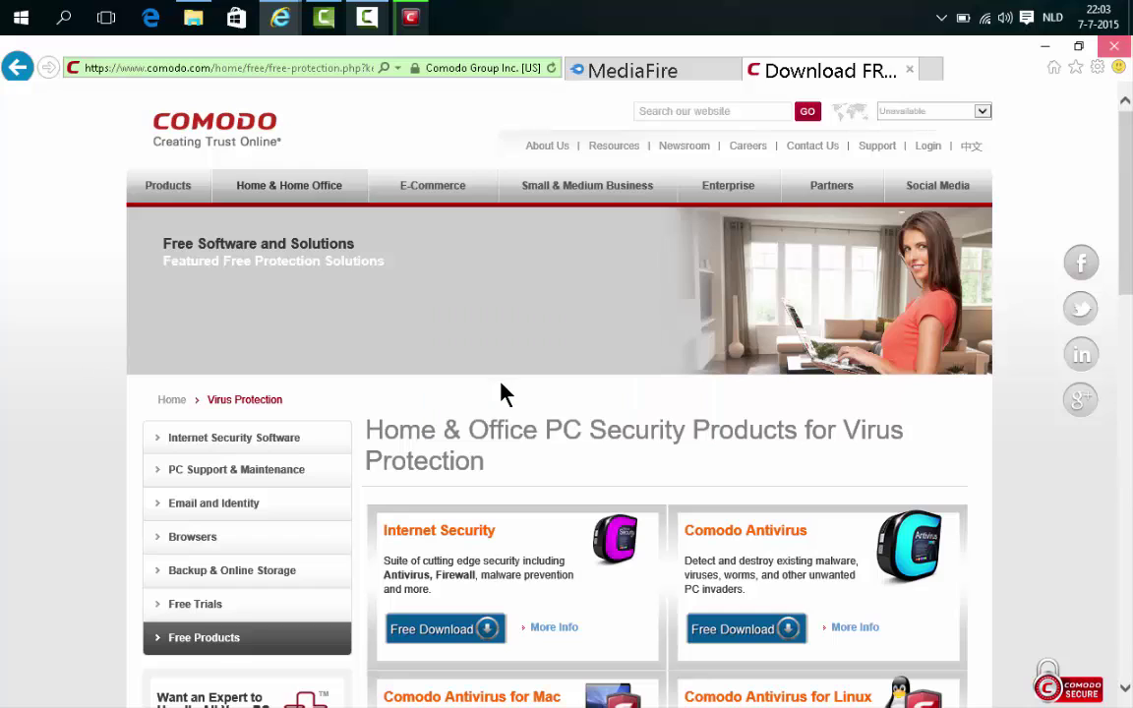
click(1113, 47)
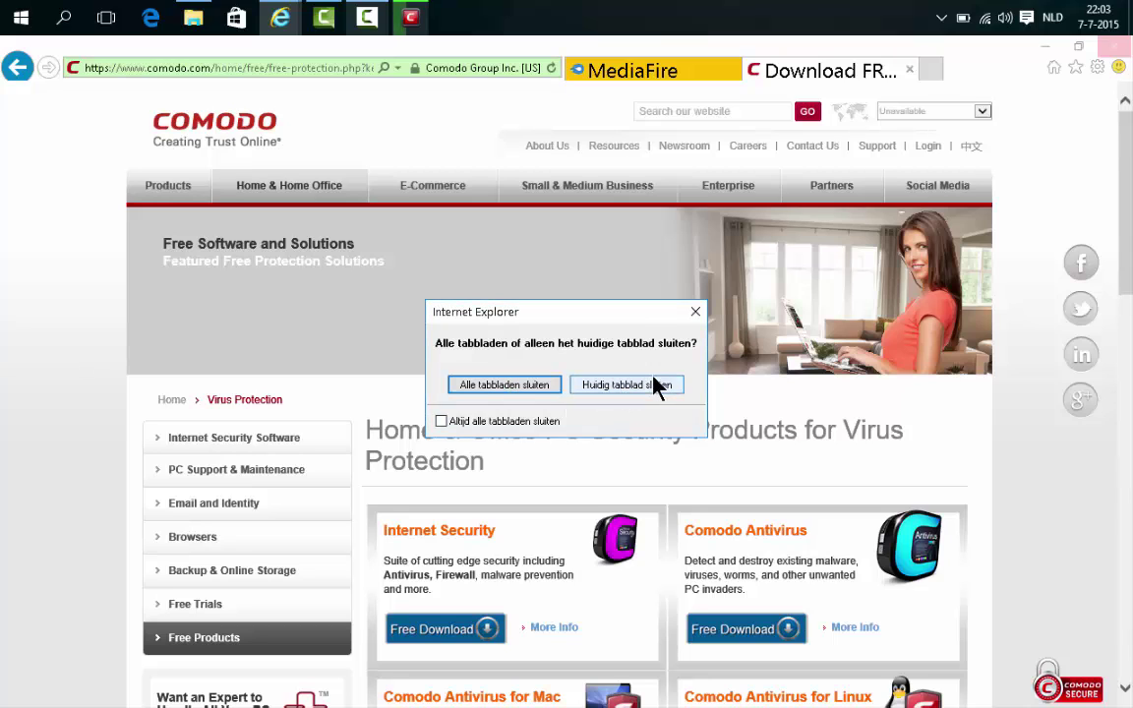
click(696, 311)
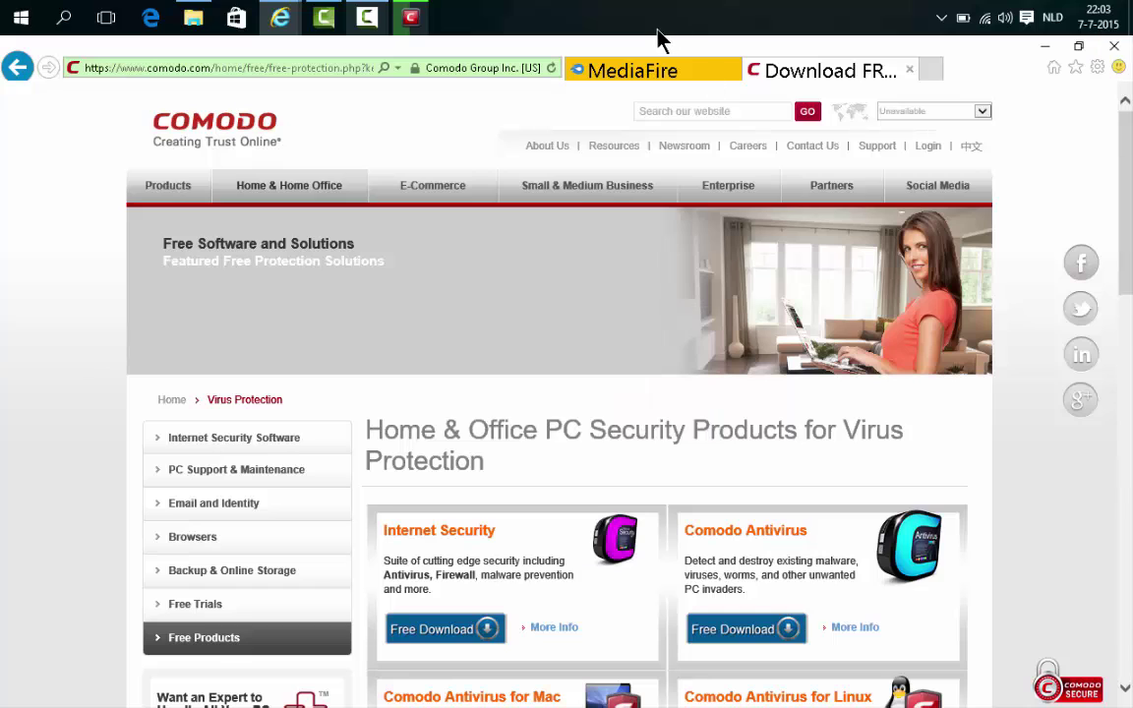
click(657, 75)
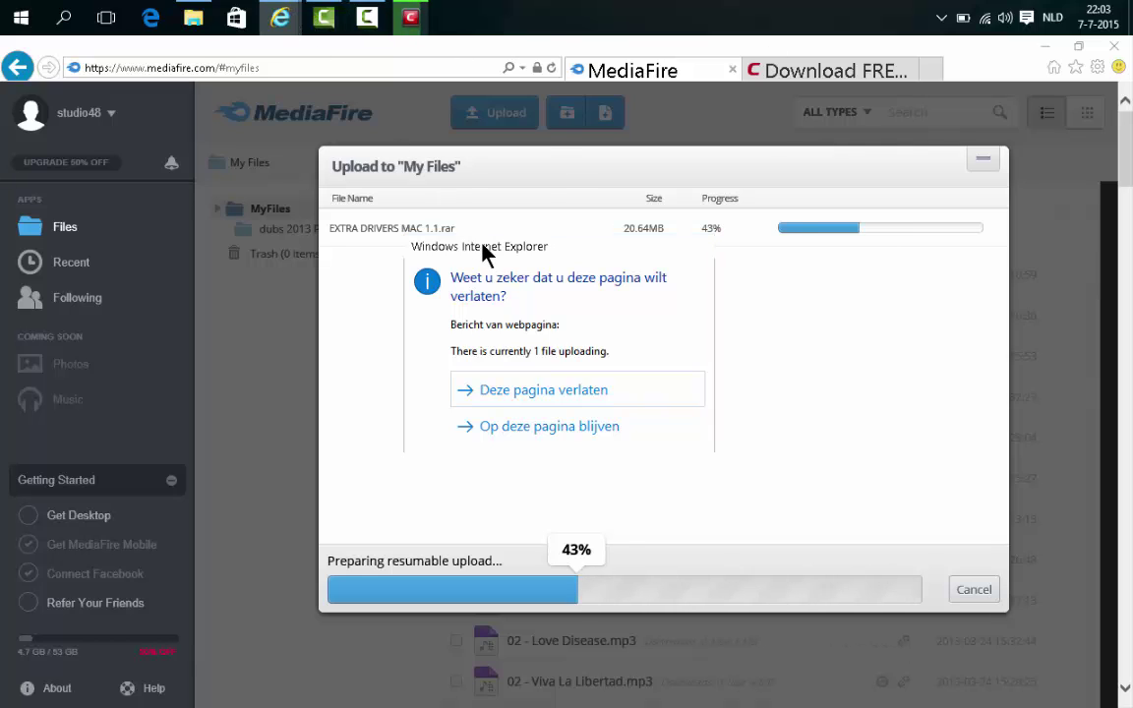
click(565, 429)
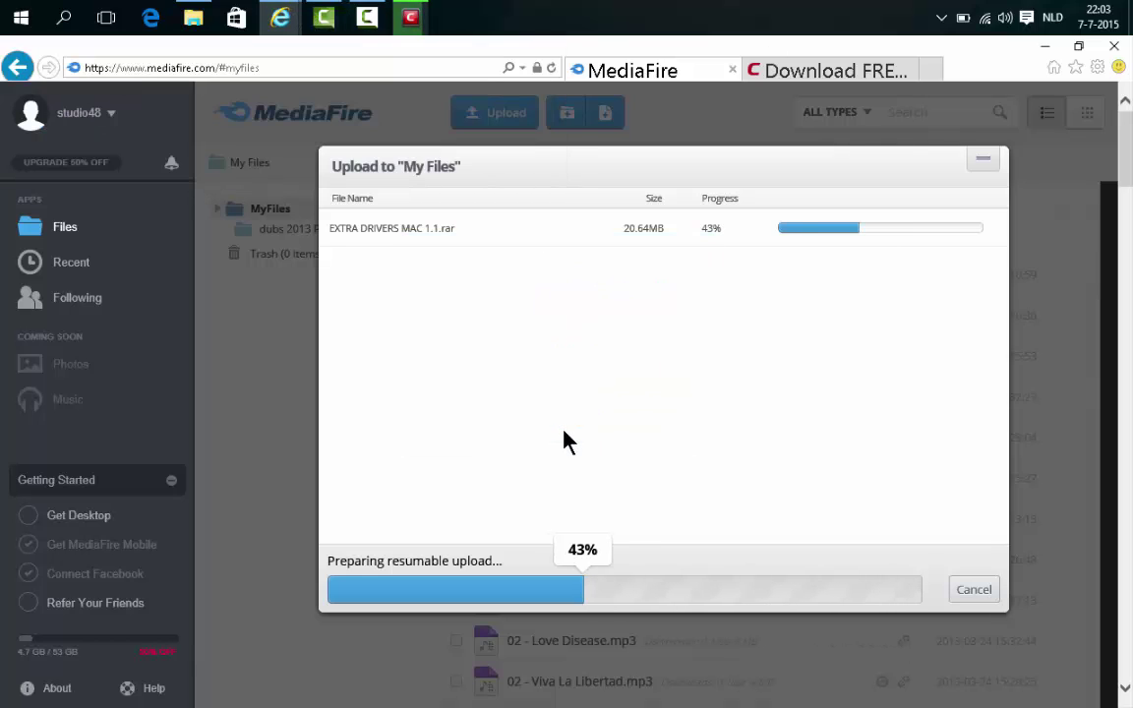
Clear the desktop around the extraction dialog by minimizing the browser and Camtasia Studio and closing the download list.
click(1046, 47)
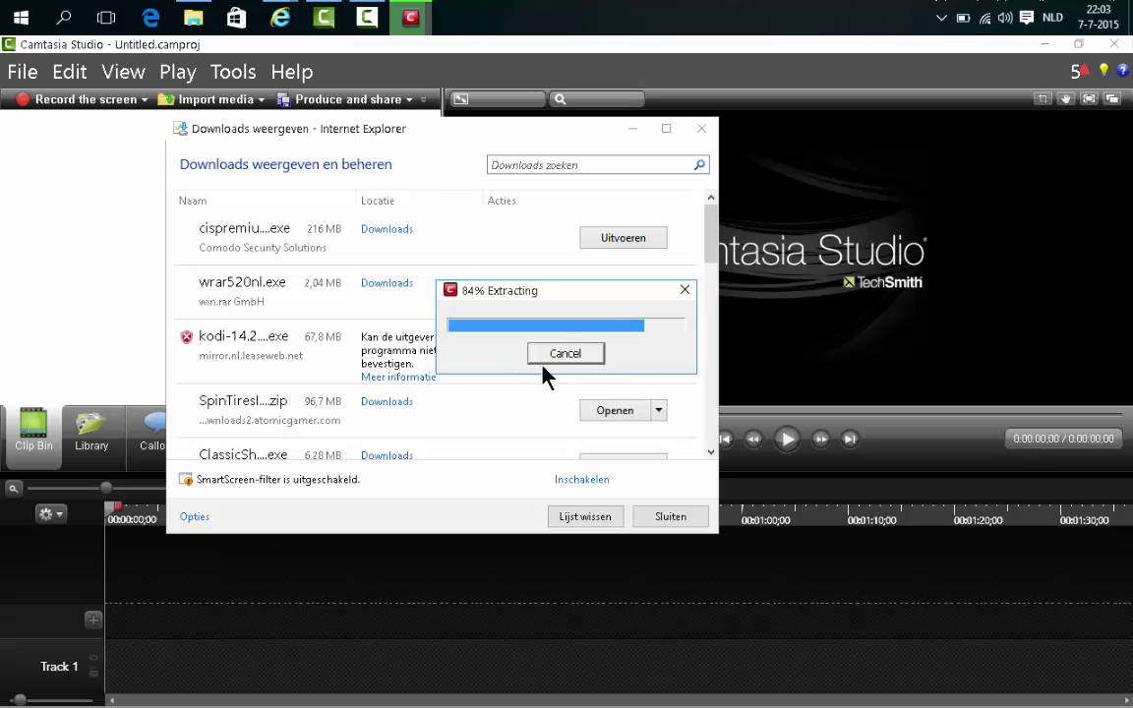
click(1043, 45)
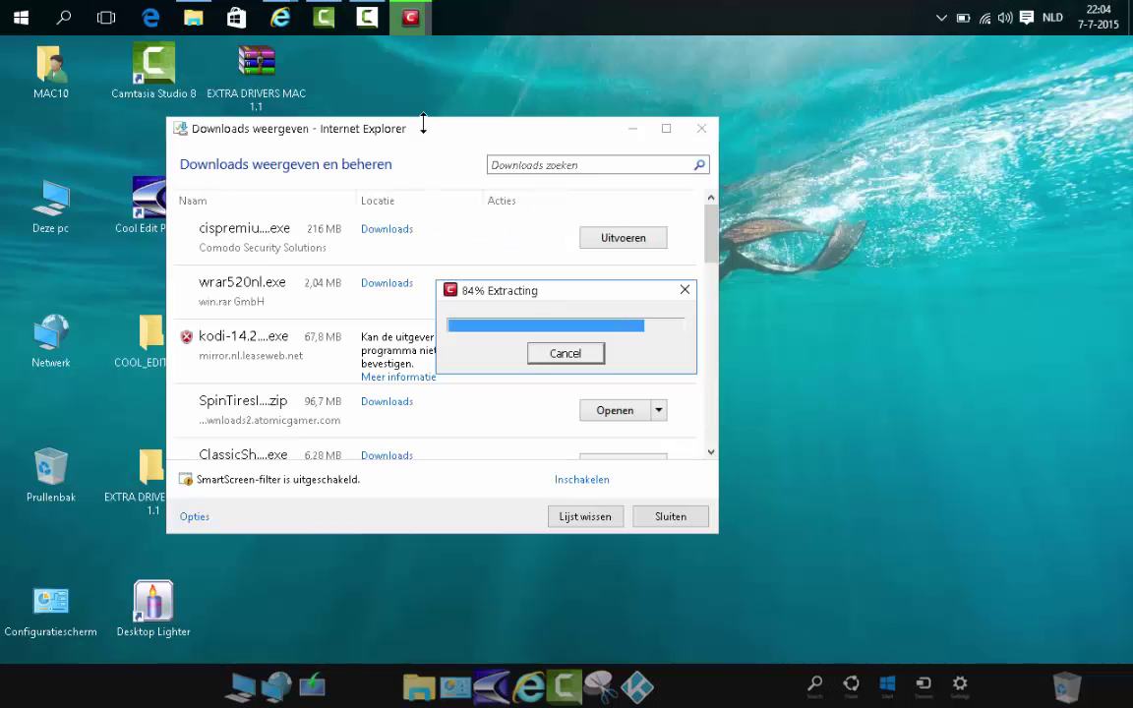
click(701, 129)
drag(555, 286, 602, 181)
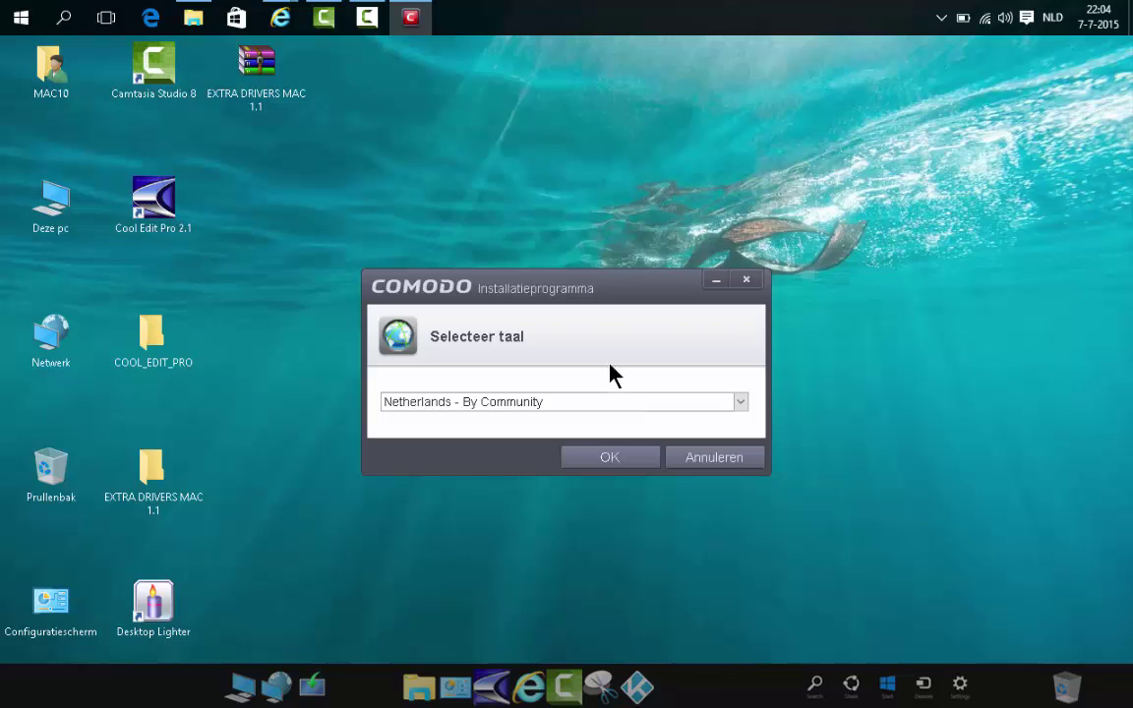
Set the installer language to English (United States) - By COMODO, confirm it, and move the installer window higher on the desktop.
click(737, 403)
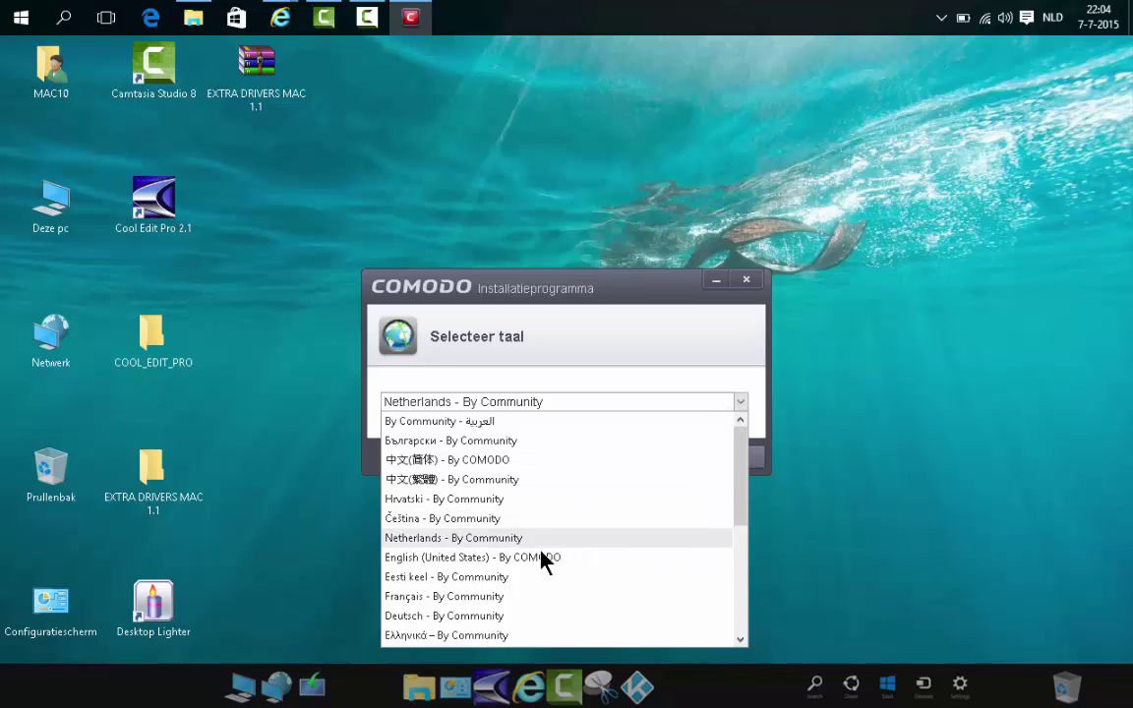
click(524, 557)
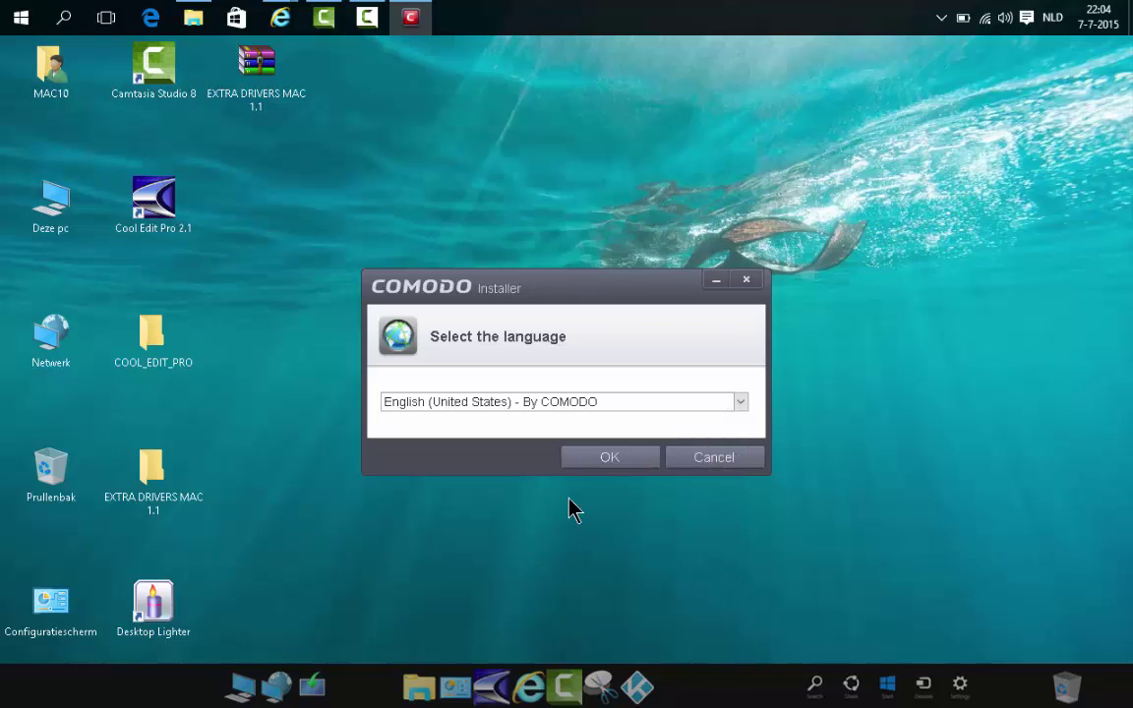
drag(558, 293, 587, 119)
click(631, 284)
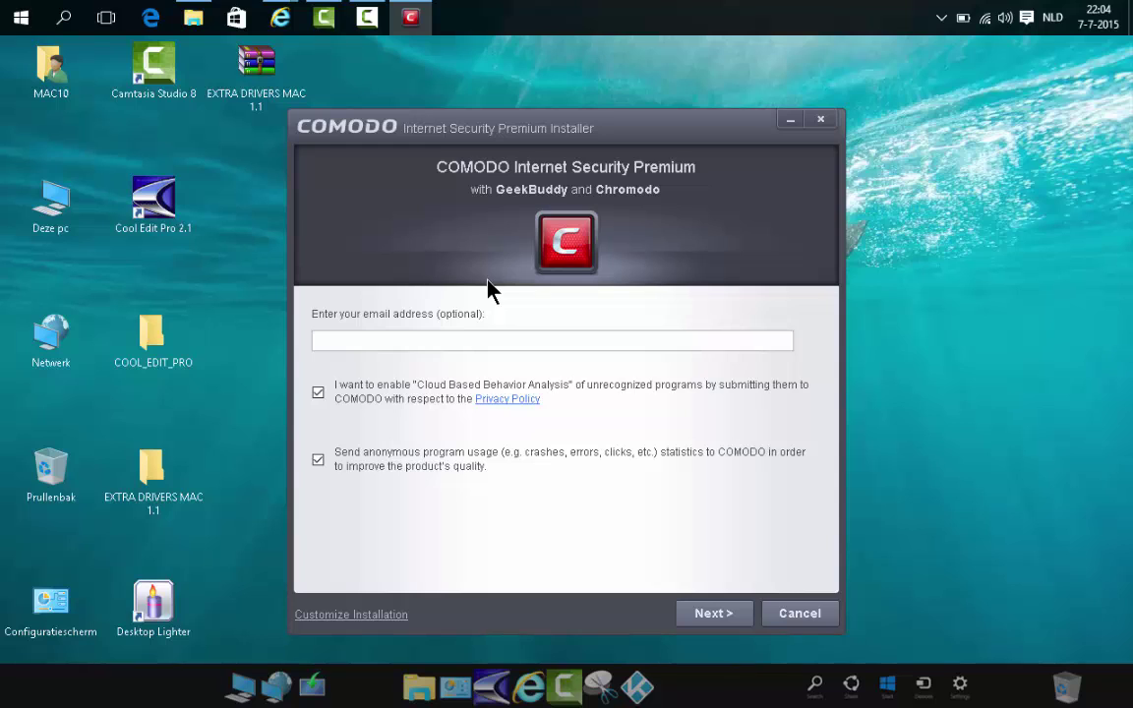
drag(536, 140, 611, 69)
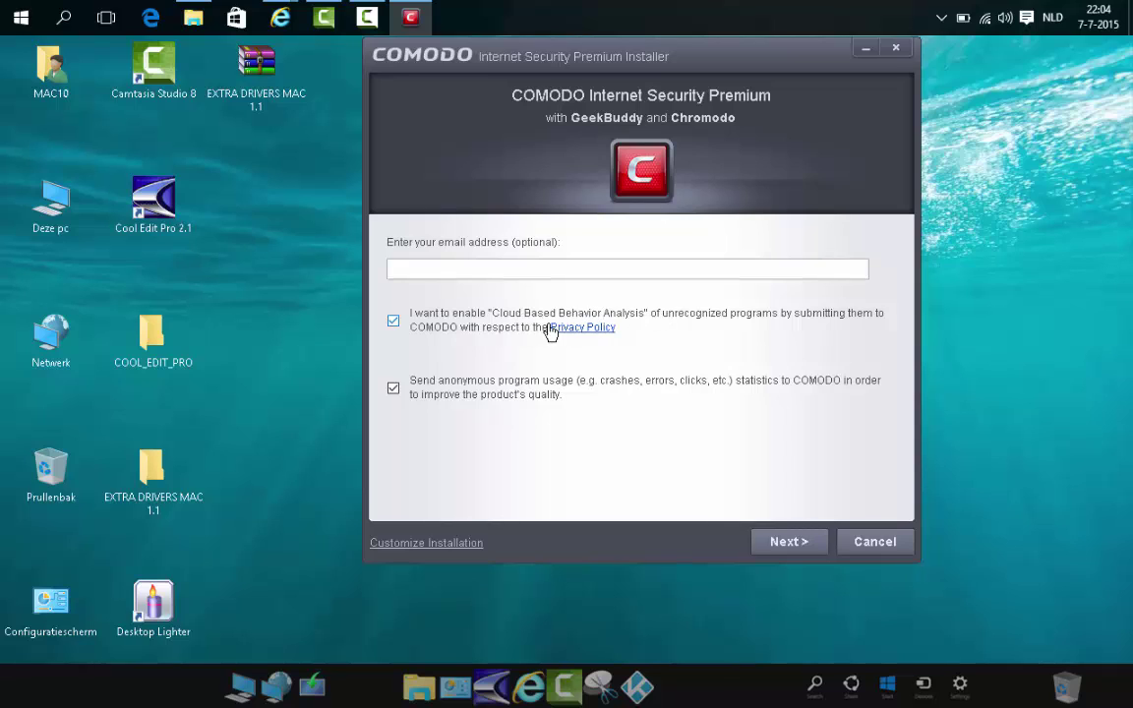
Disable Cloud Based Behavior Analysis and anonymous program usage statistics, and open the installation customization.
click(393, 331)
click(392, 389)
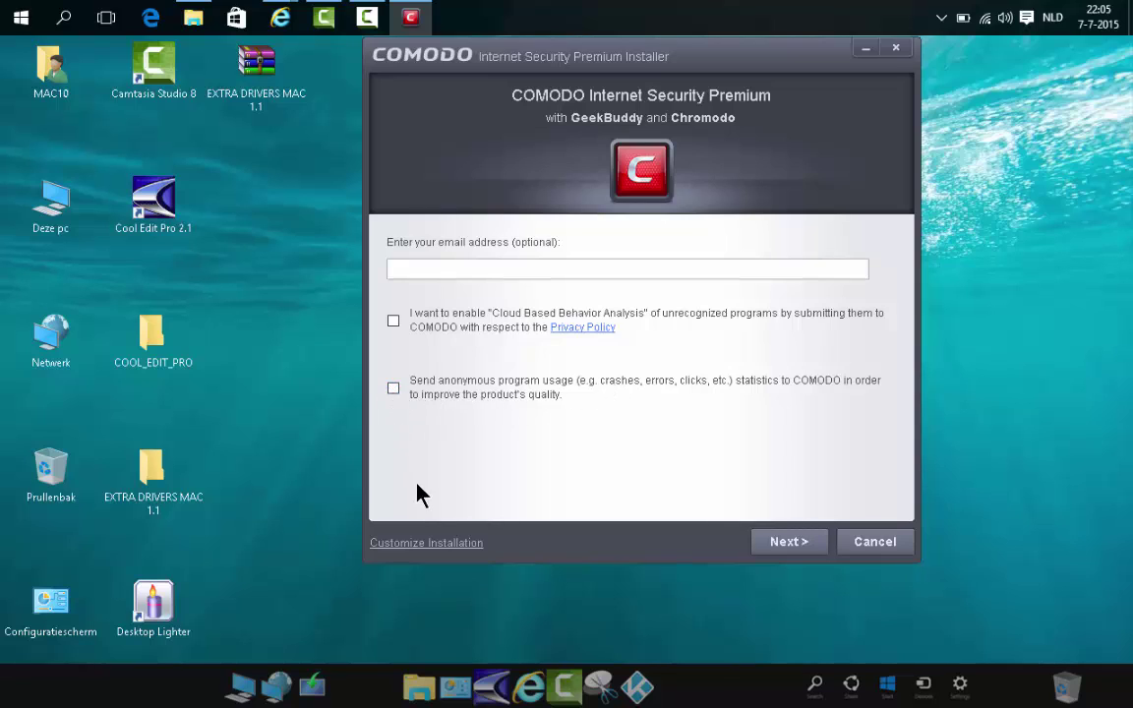
click(420, 547)
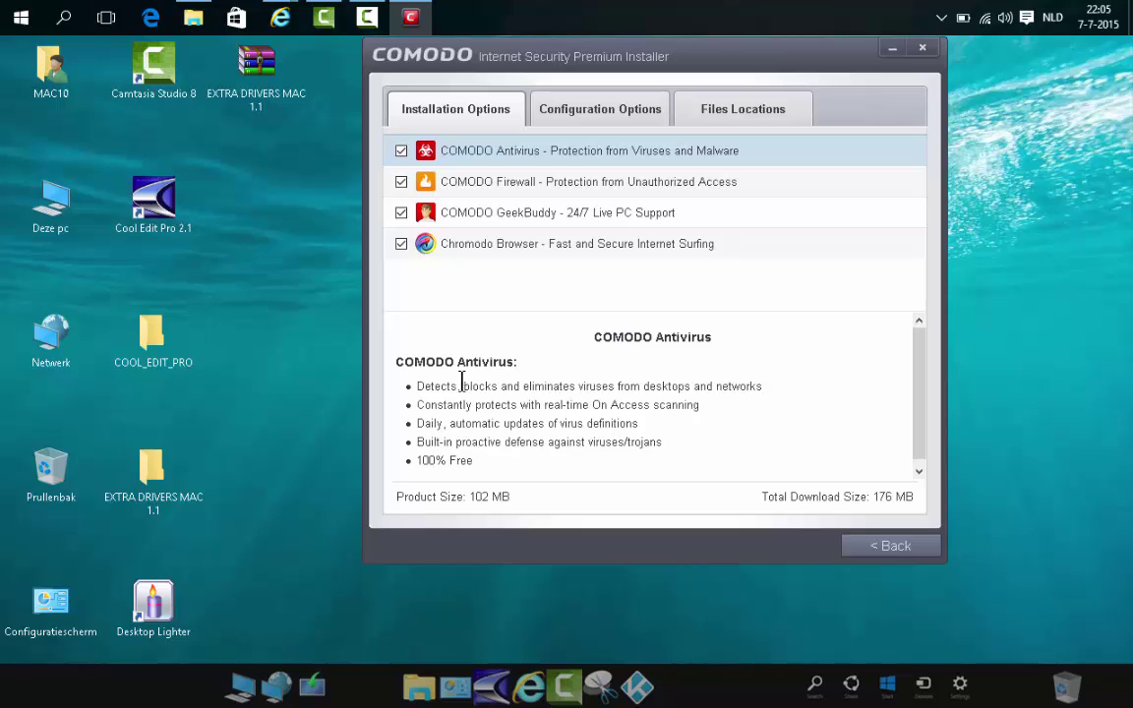
Exclude COMODO GeekBuddy and Chromodo Browser from the installation, keeping the Antivirus and Firewall components.
click(401, 244)
click(401, 214)
click(401, 213)
click(401, 213)
Turn off "Do not show alerts that request security decisions as much as possible" and review the files locations and installation options.
click(599, 113)
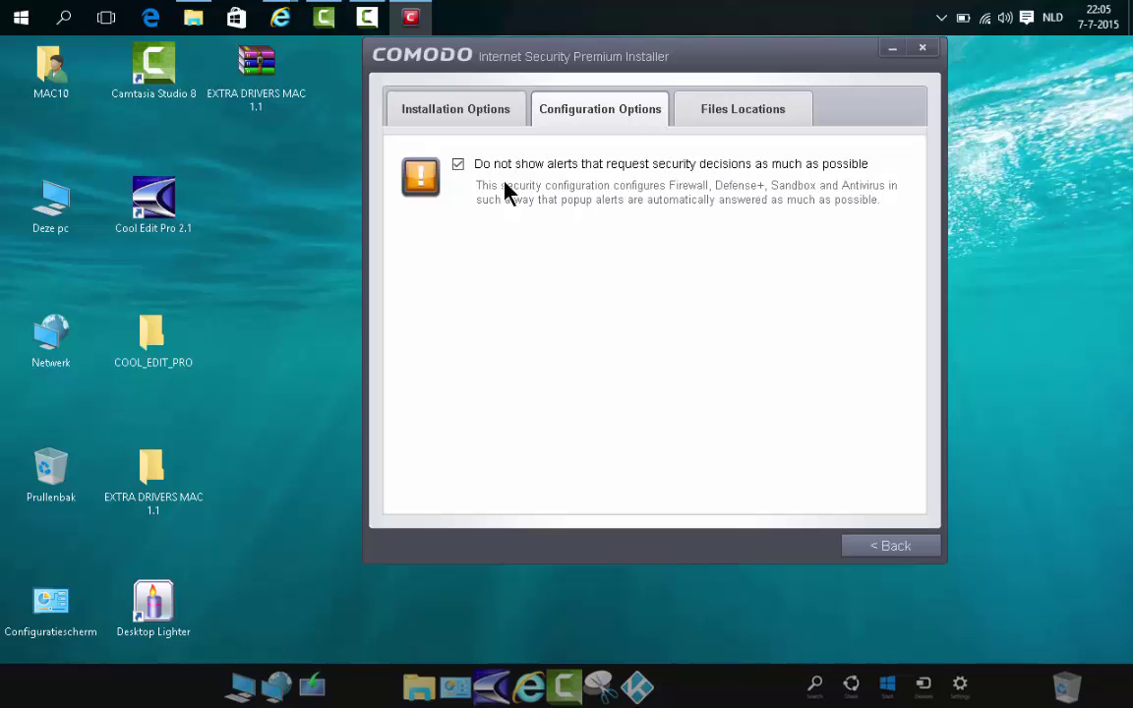
click(458, 167)
click(750, 107)
click(464, 112)
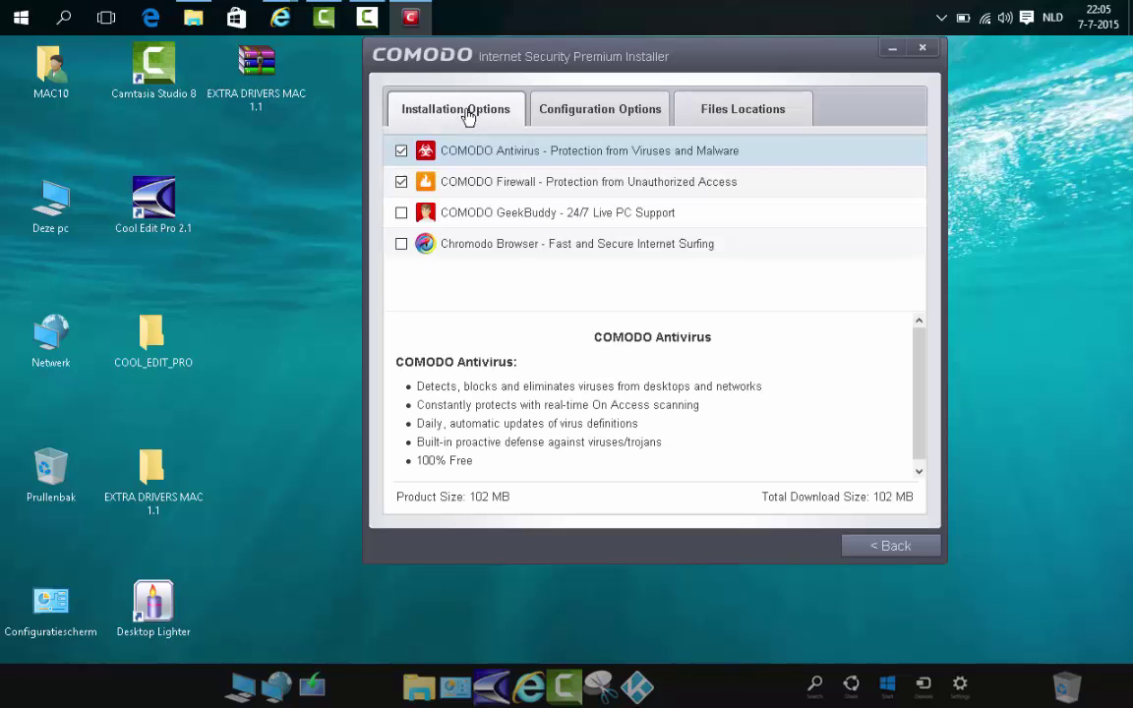
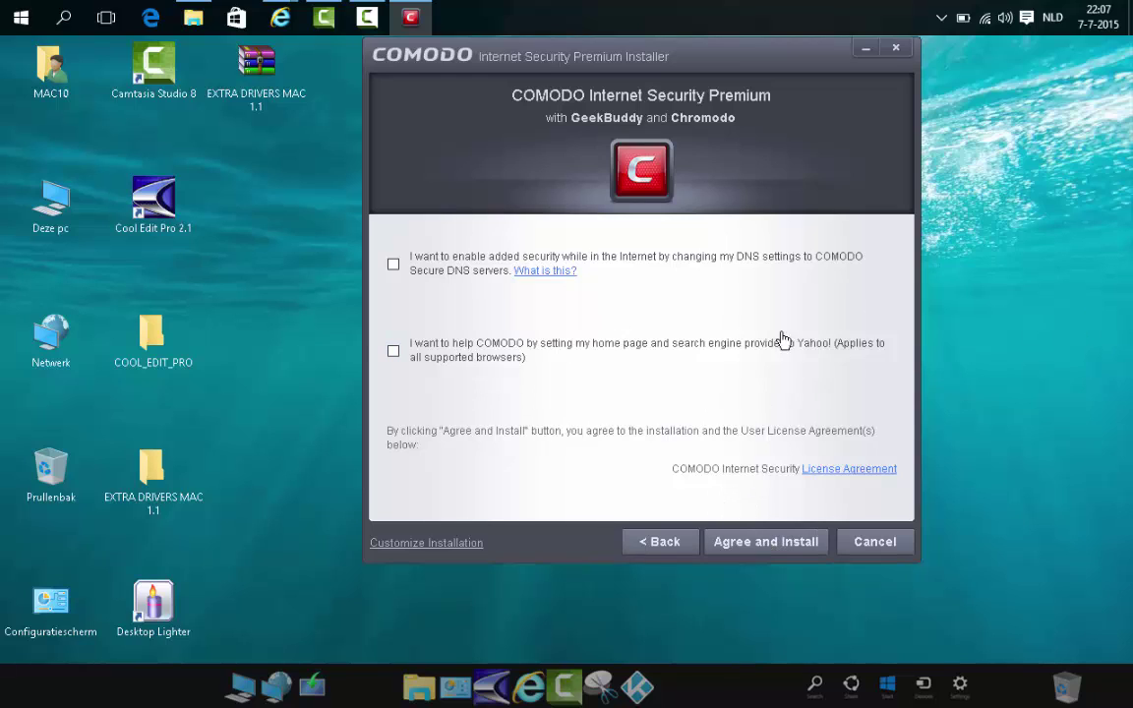
Agree to the license, start the COMODO Internet Security installation, and move the installer window slightly lower on the desktop.
click(793, 542)
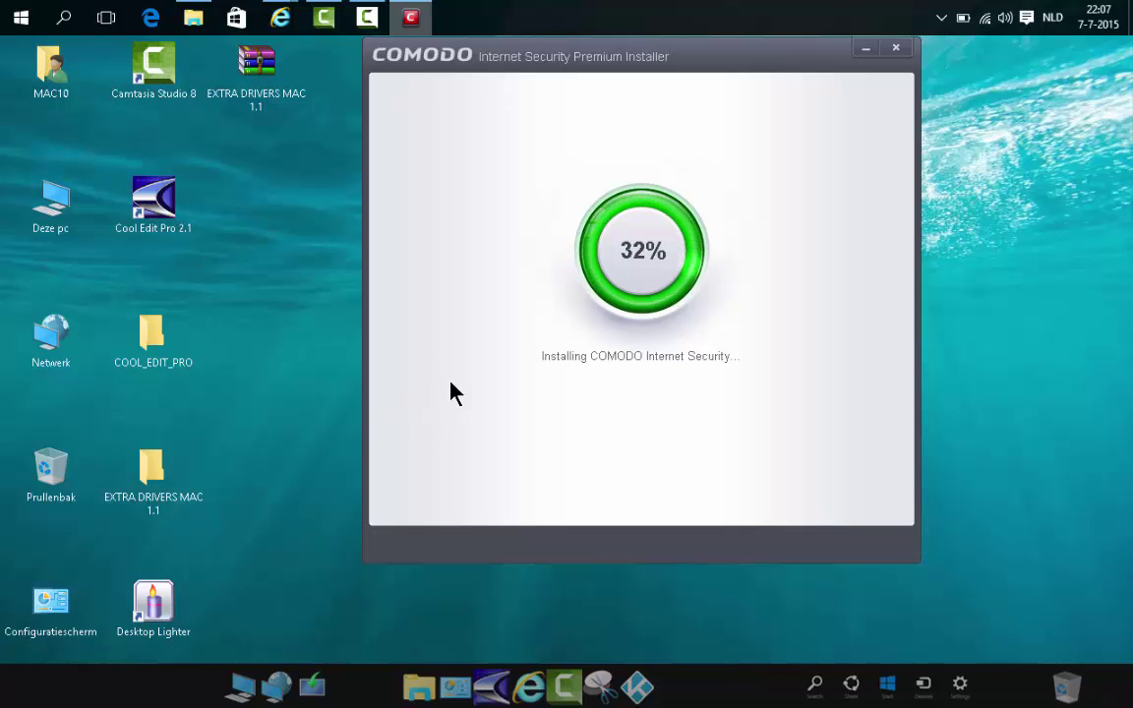
drag(650, 68, 669, 103)
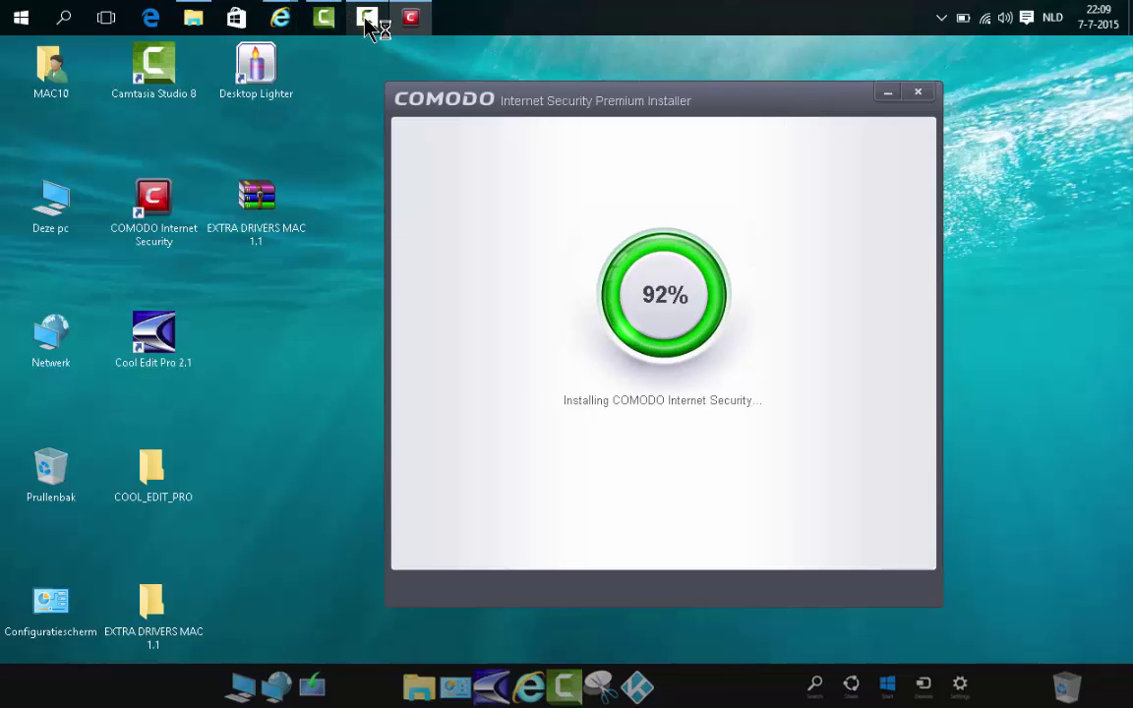
mouse_move(367, 25)
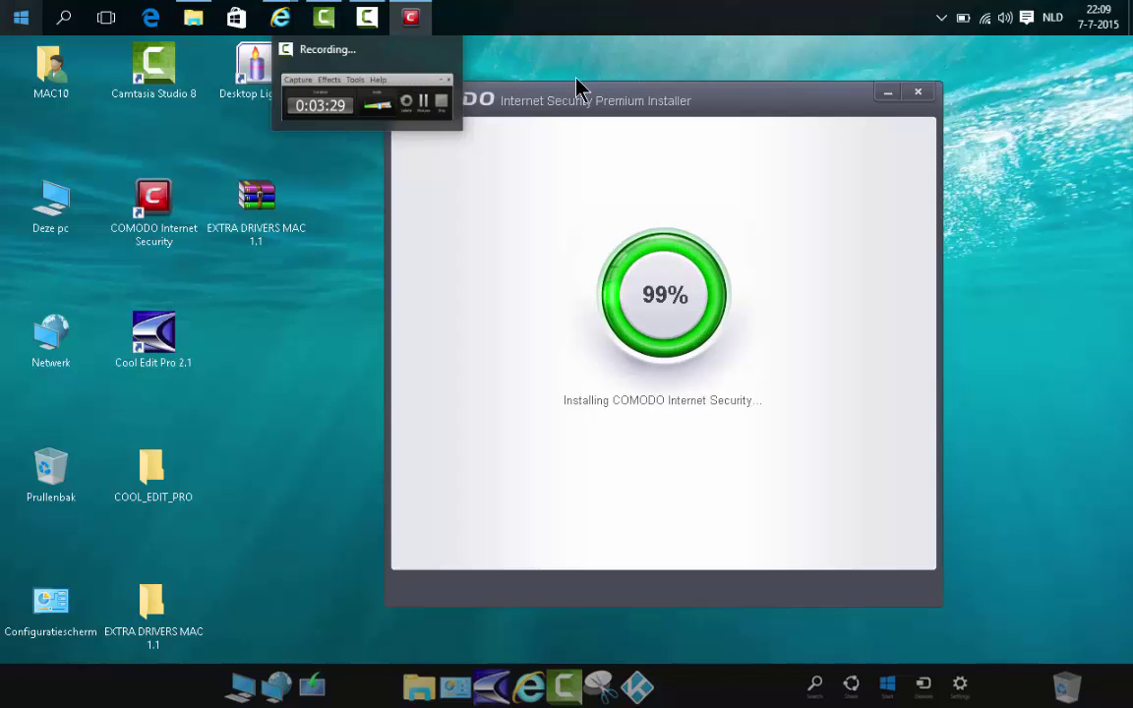
key(super)
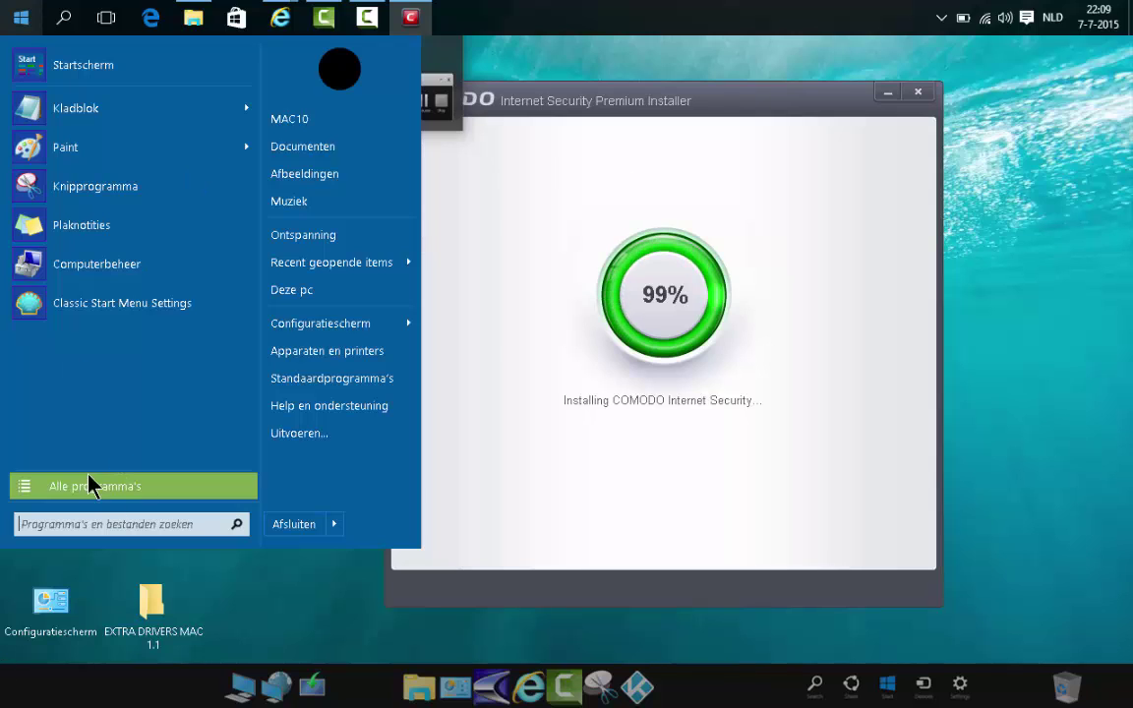
click(54, 528)
key(Escape)
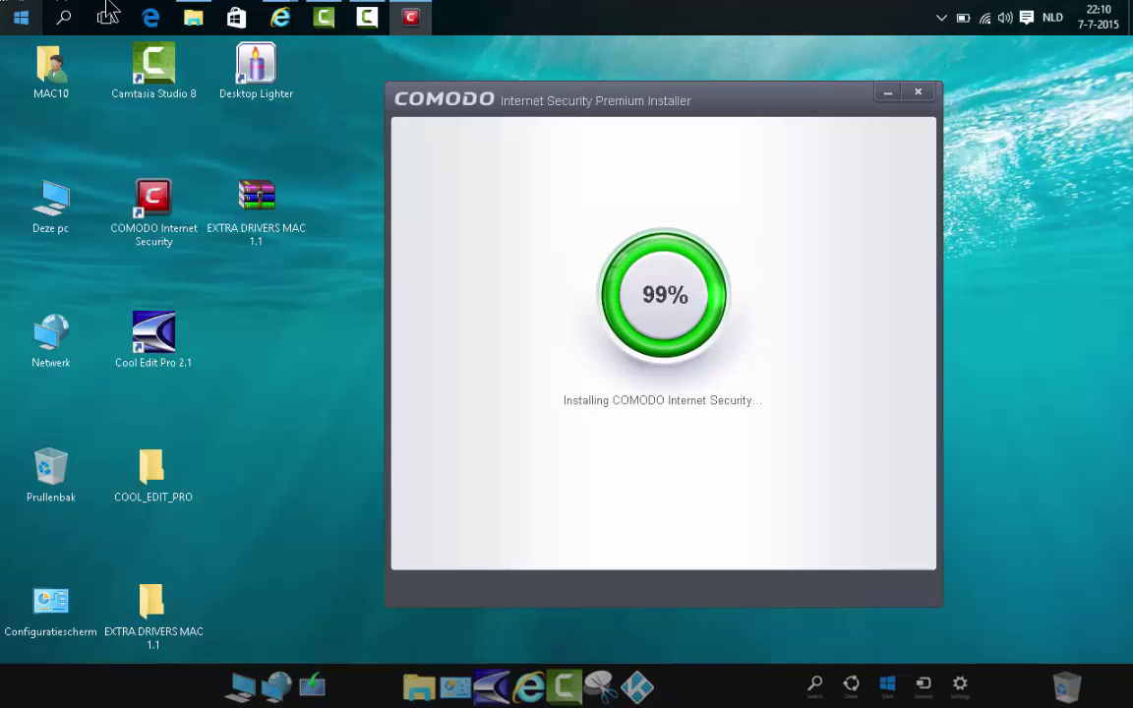
click(372, 17)
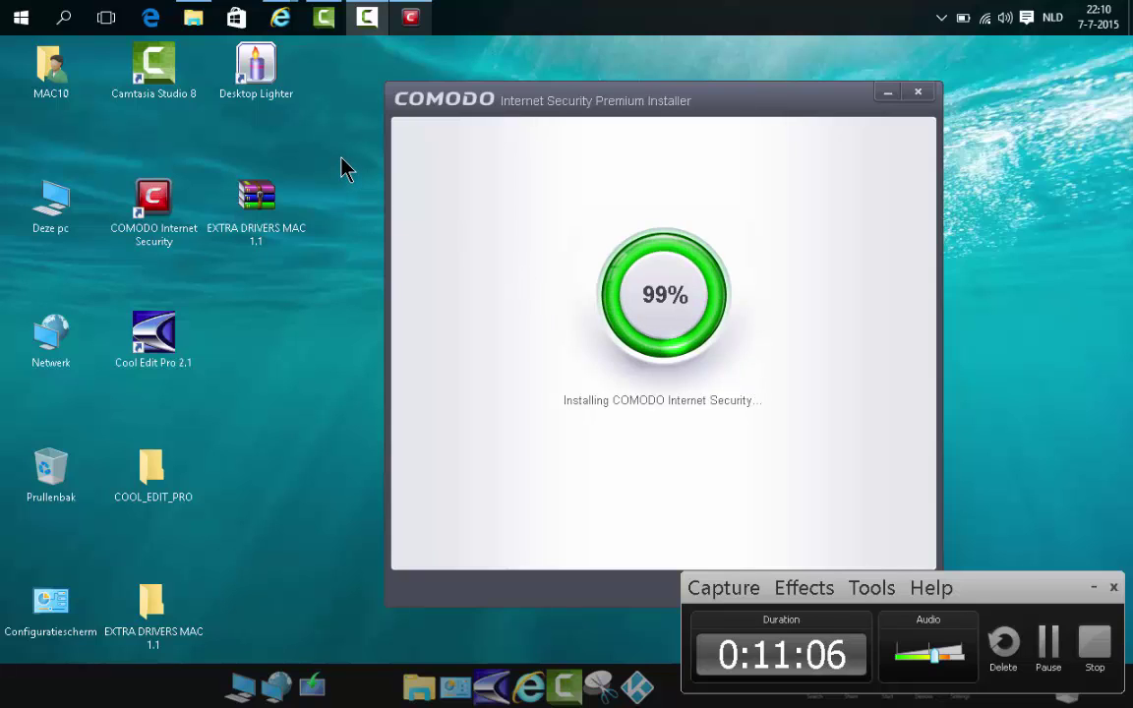
Find and open the Windows version information dialog through a program search.
click(18, 16)
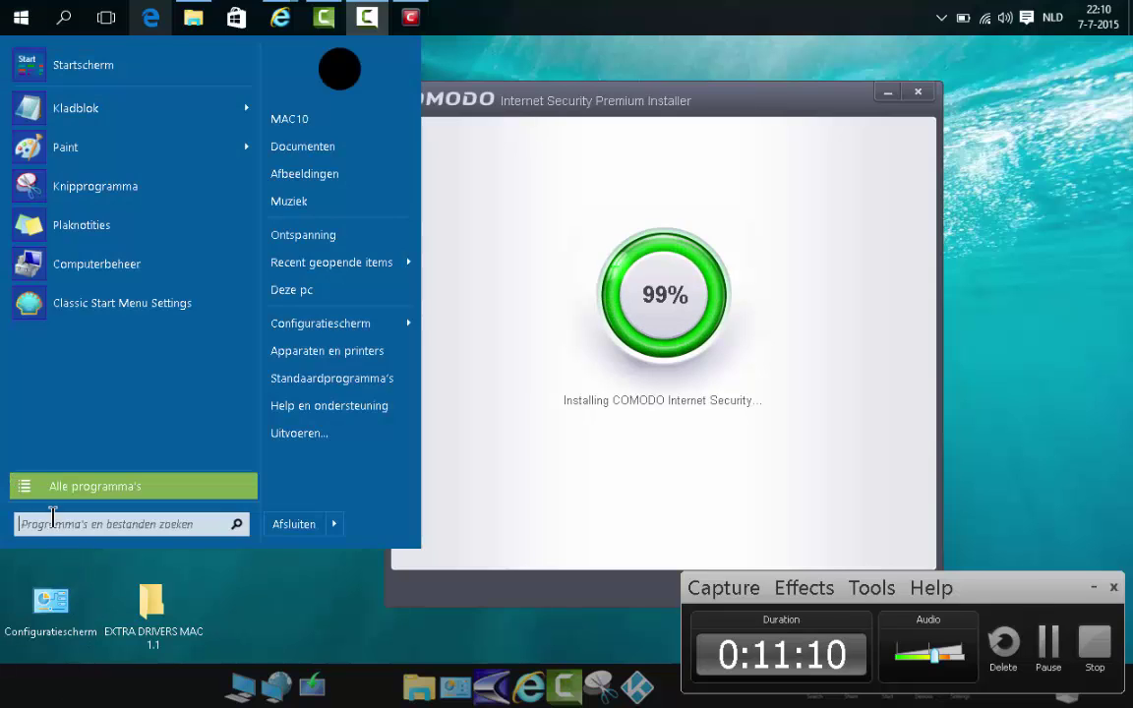
text(winrar)
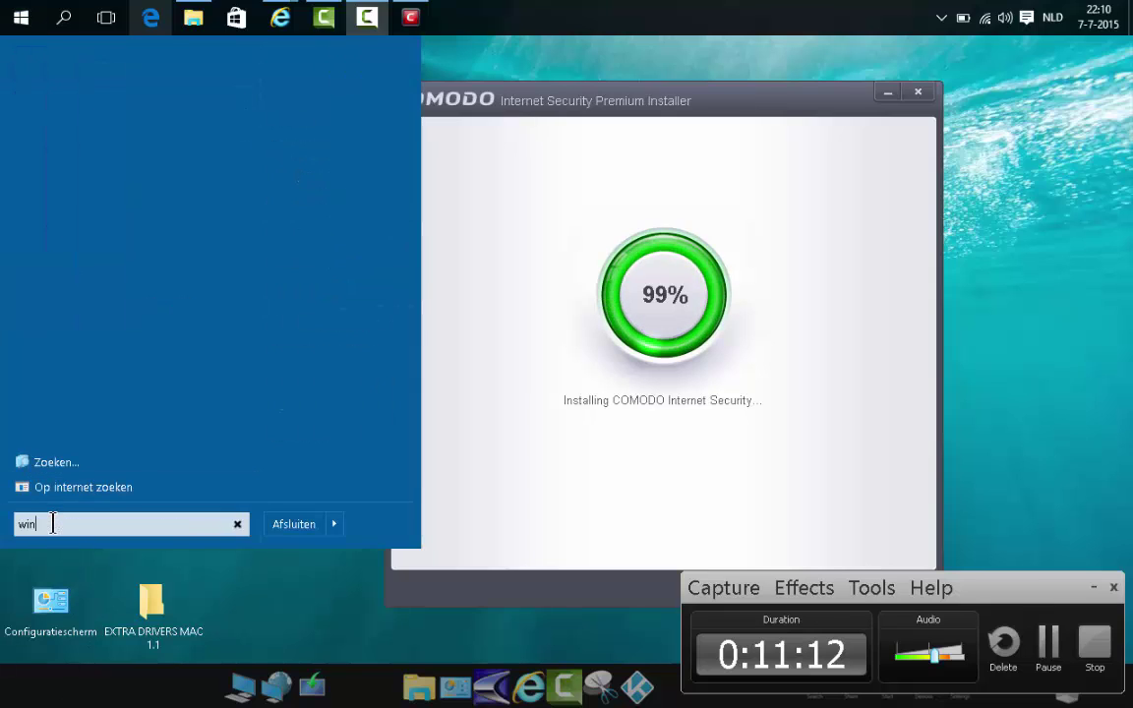
key(Return)
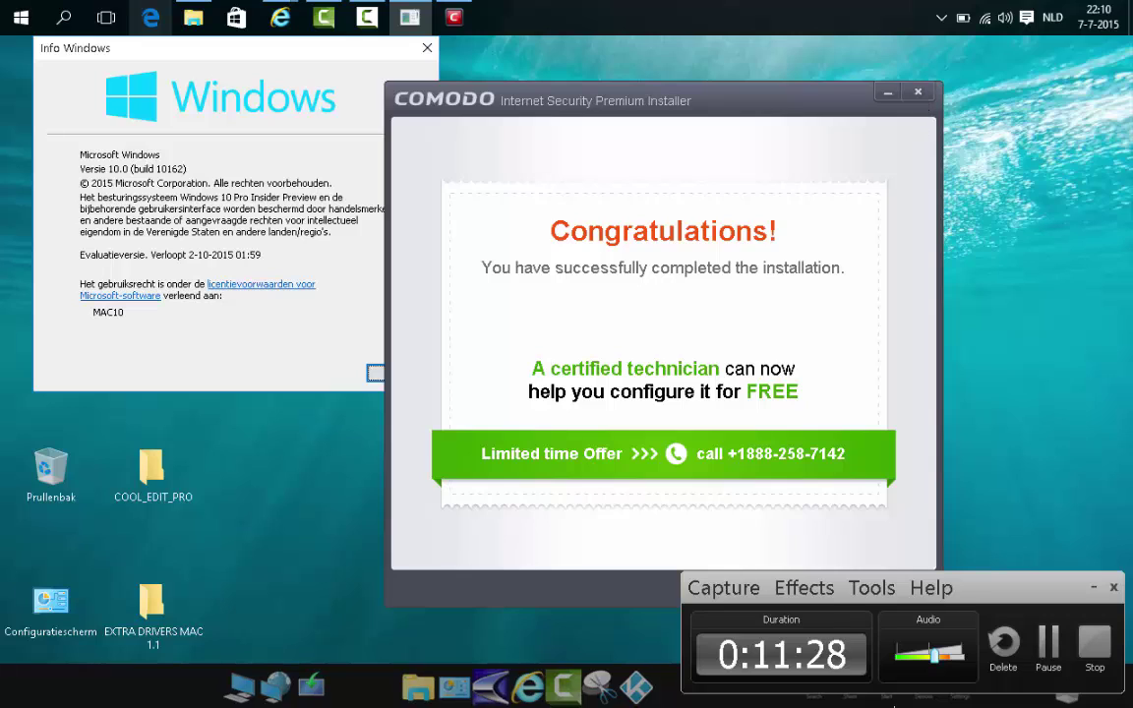
Clear the desktop by minimizing the screen recorder and closing the COMODO installer and the Windows information dialog.
click(1093, 588)
click(886, 588)
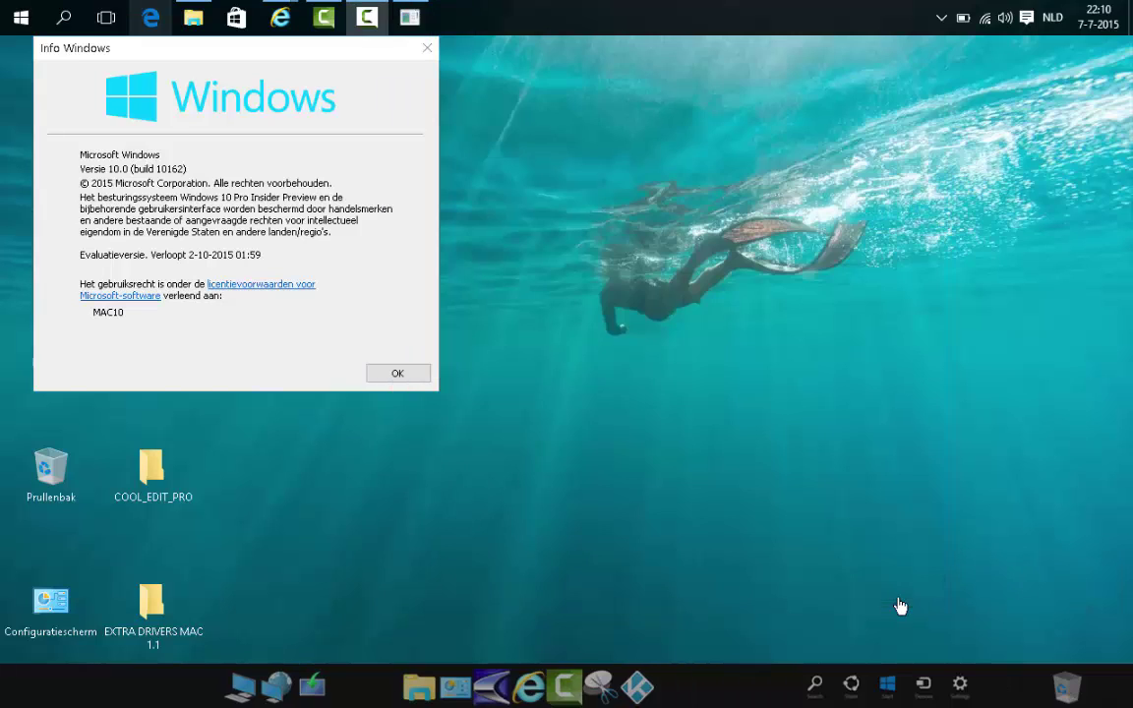
click(391, 378)
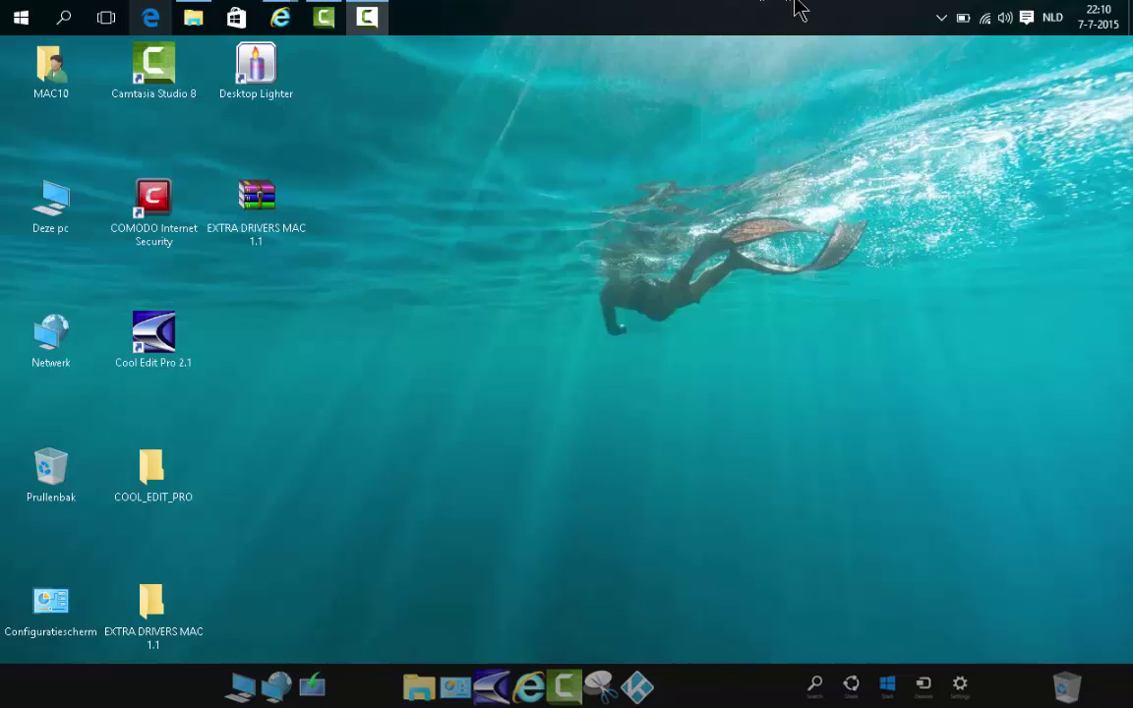
Examine the COMODO status widget and its context menu, including the Widget entry, and dismiss the menu.
click(943, 19)
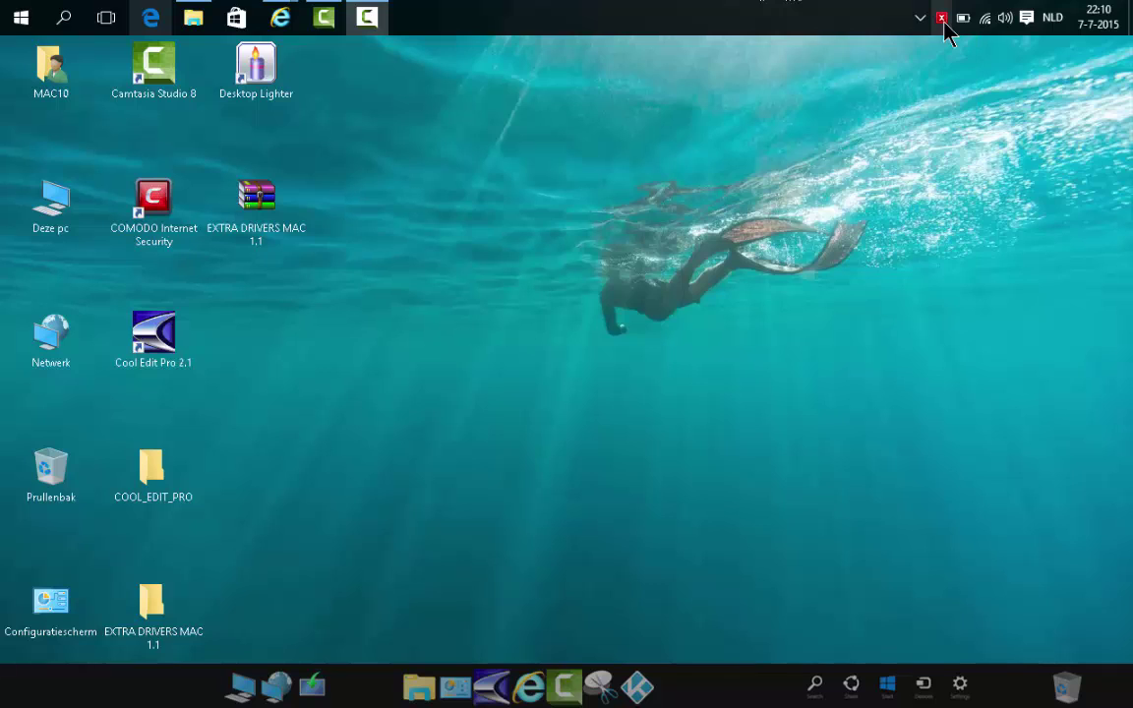
click(942, 19)
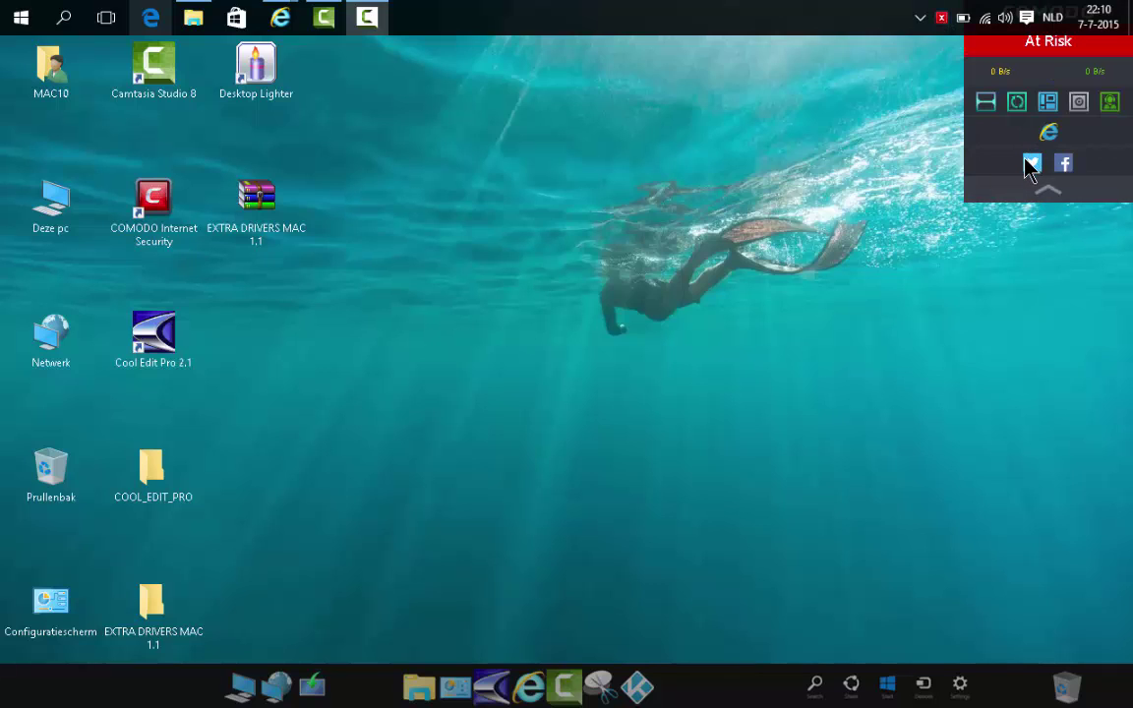
right_click(1010, 56)
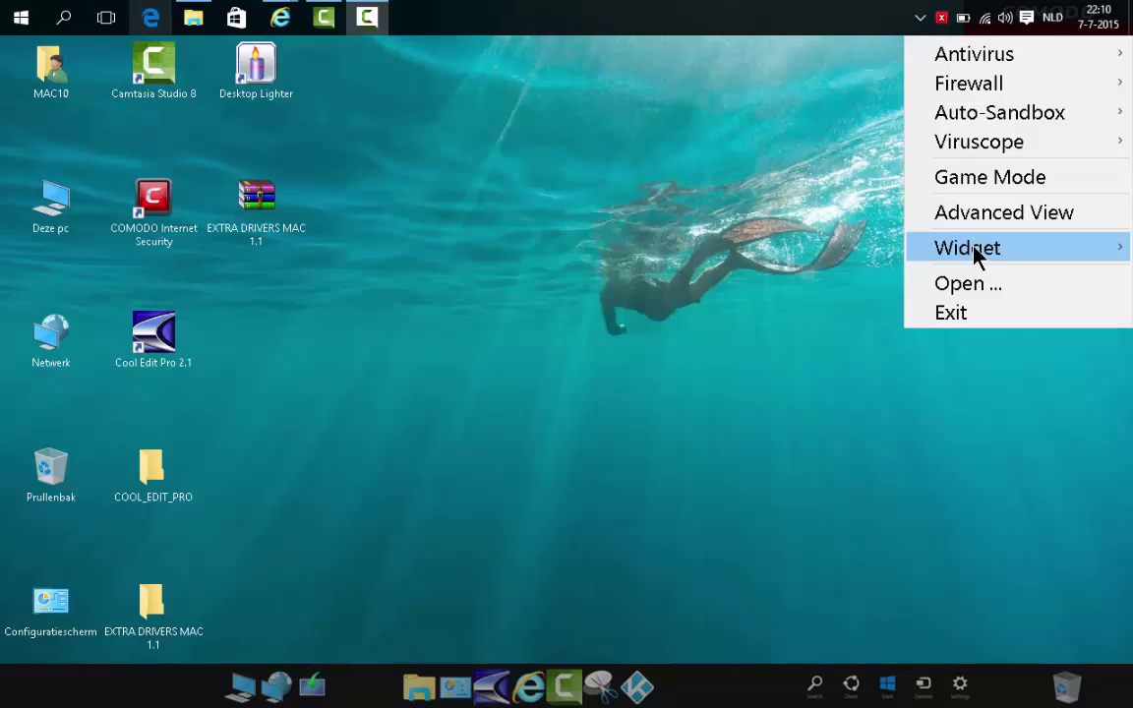
mouse_move(977, 254)
click(657, 252)
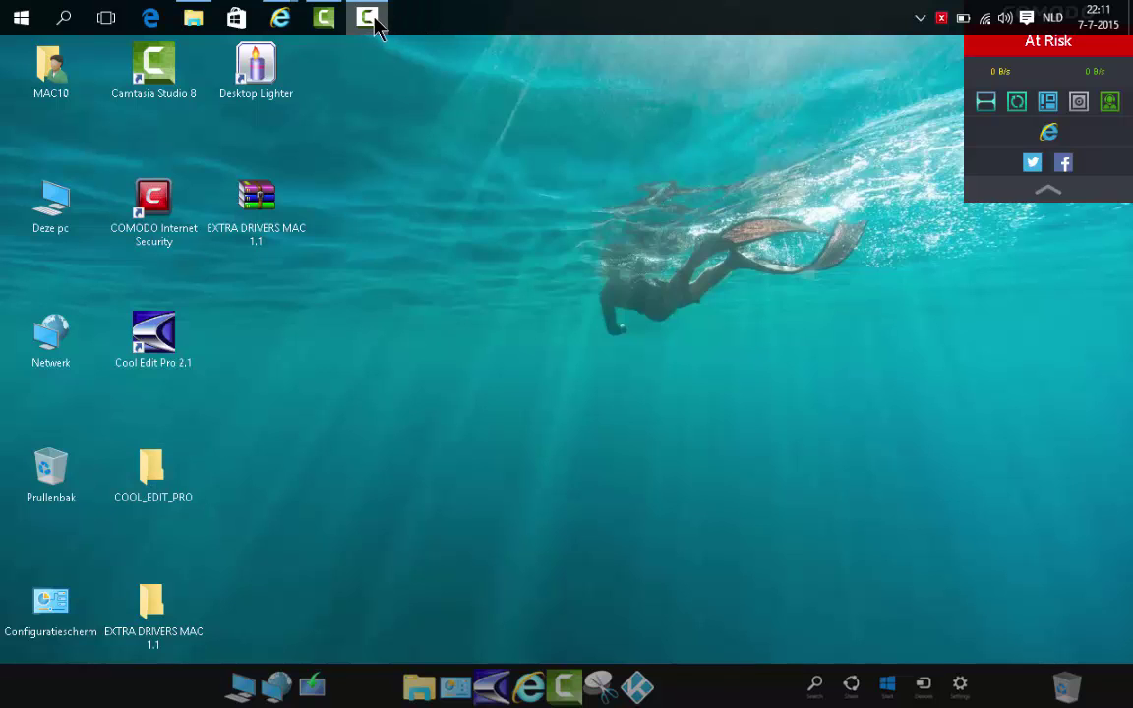
Restore the screen recorder, move it clear of the COMODO Network Detected prompt, and set the network location to I am at Home.
mouse_move(379, 28)
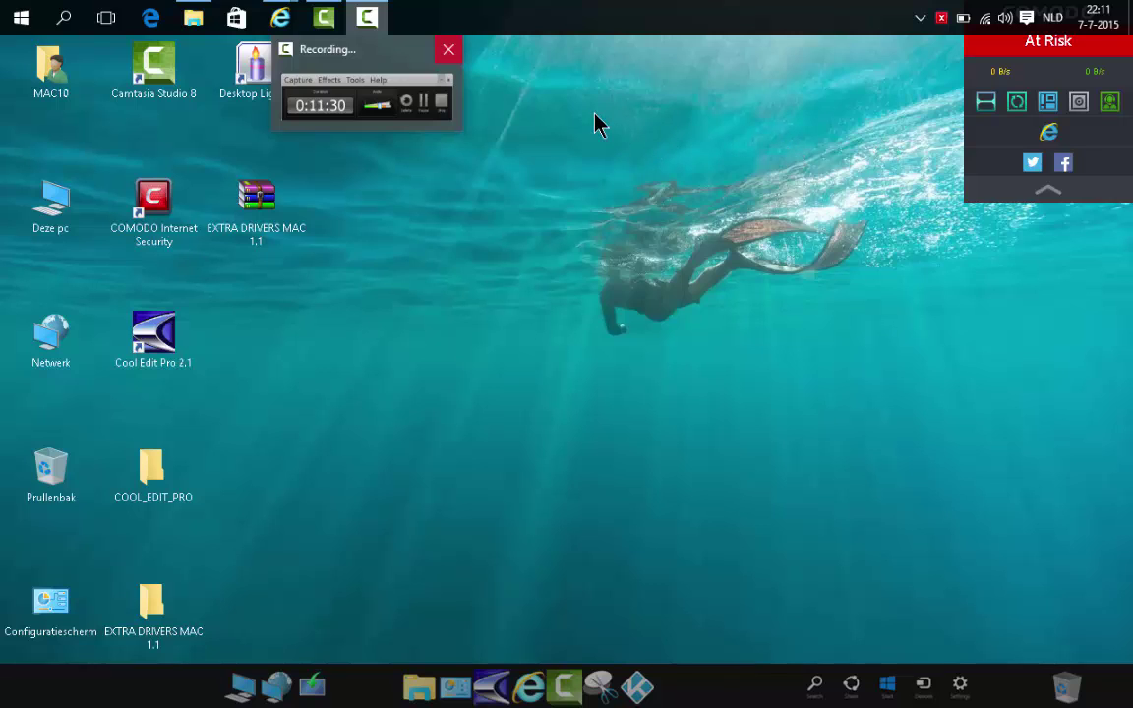
click(370, 19)
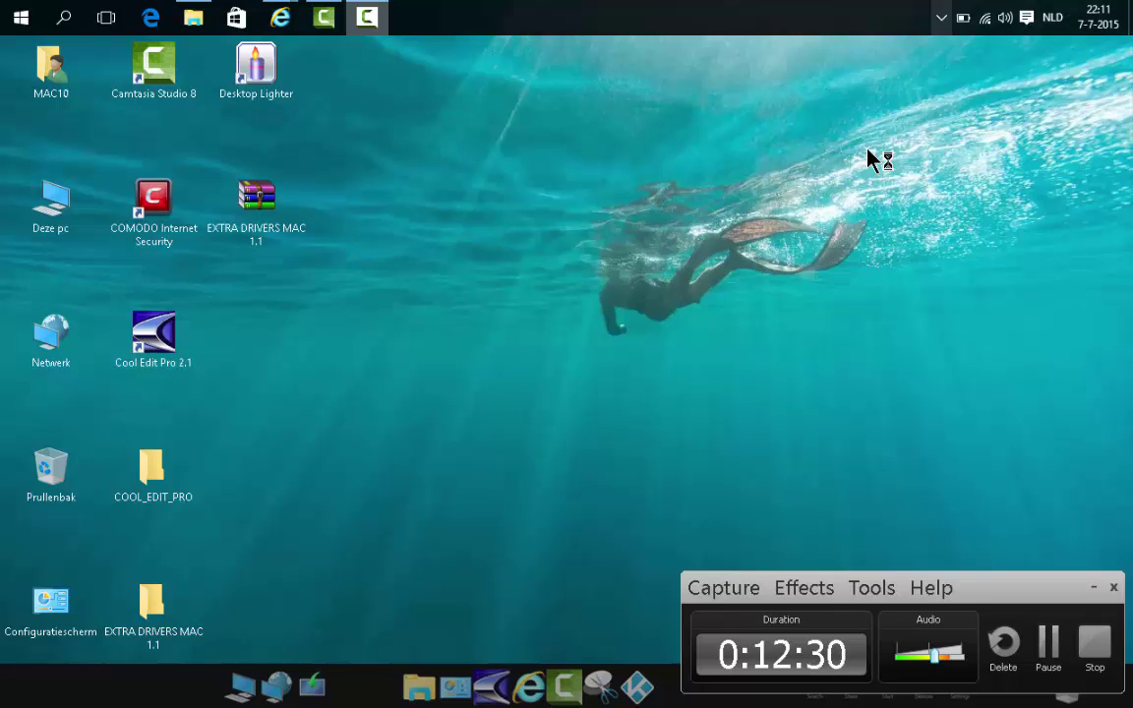
click(941, 18)
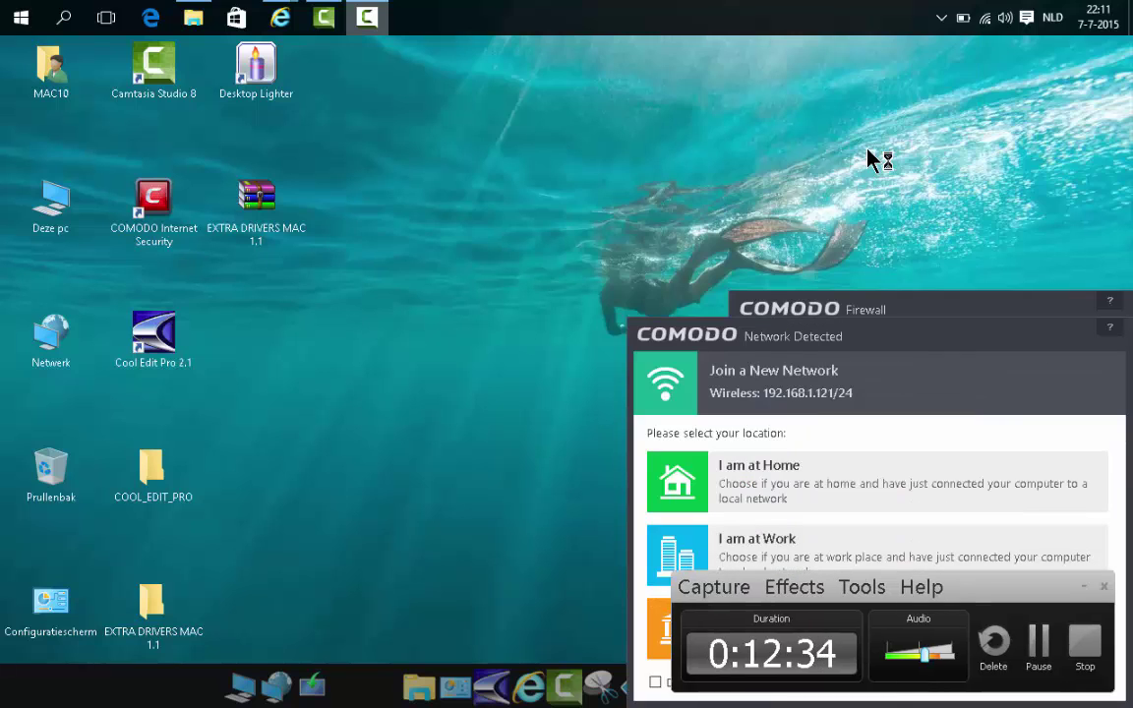
drag(1022, 587, 327, 337)
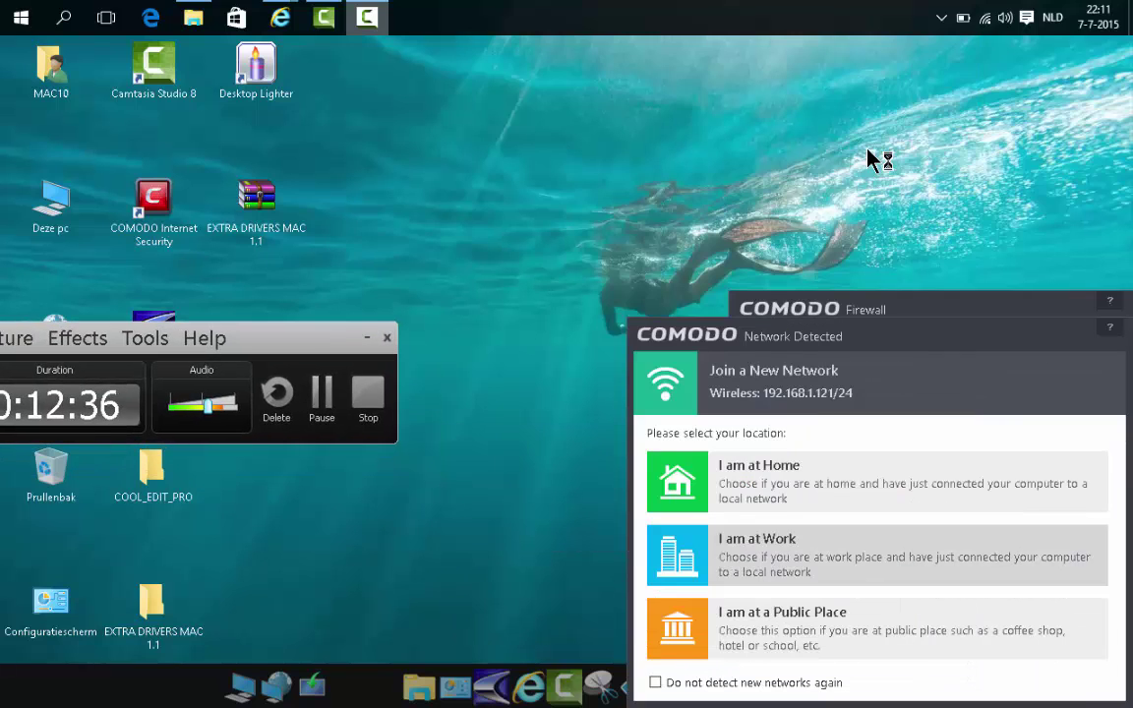
click(865, 486)
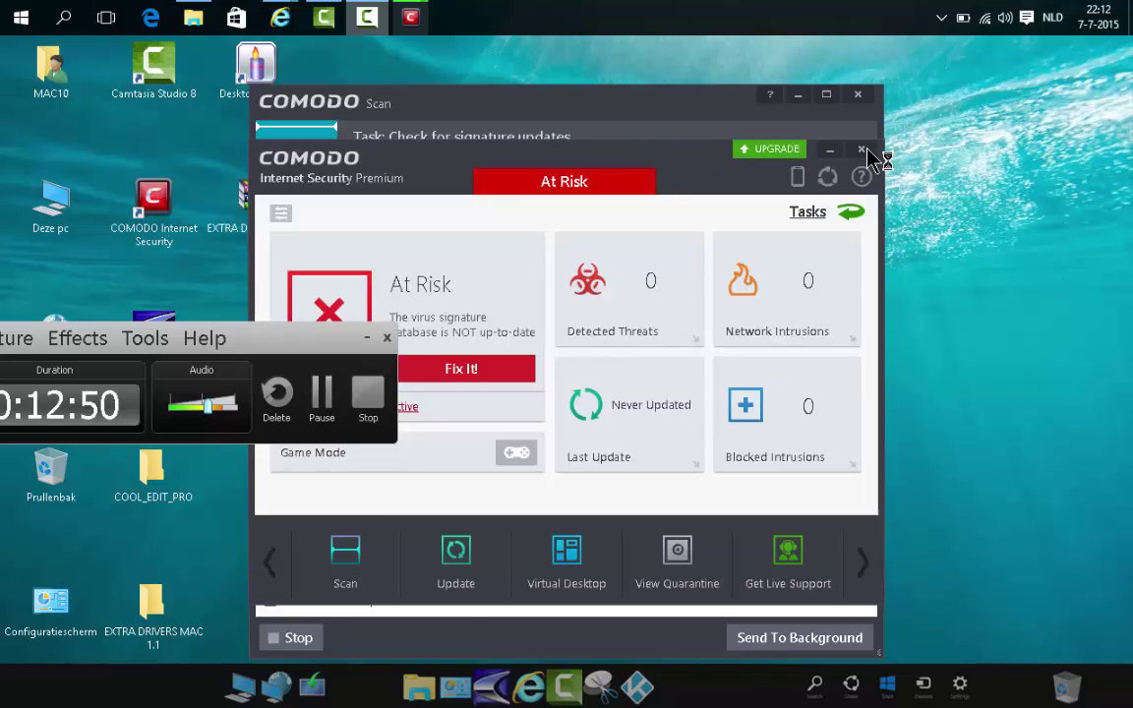
Separate the COMODO main and Scan windows, and minimize the signature download task with "Do not show this message again" enabled.
click(862, 151)
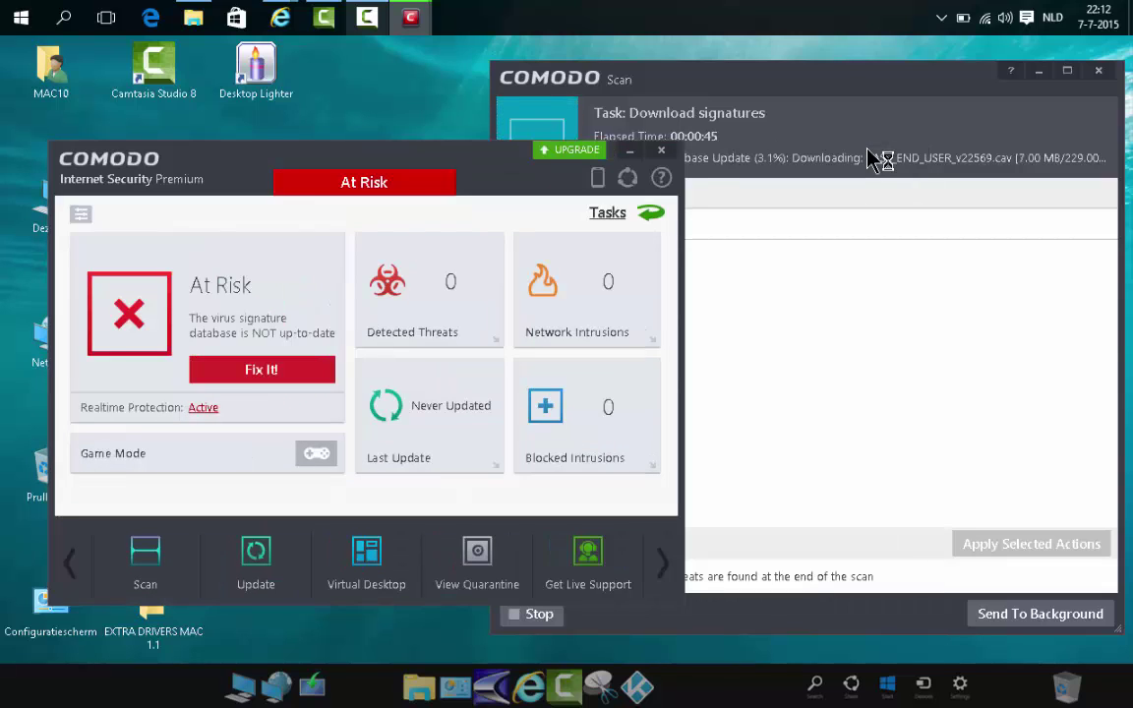
click(868, 152)
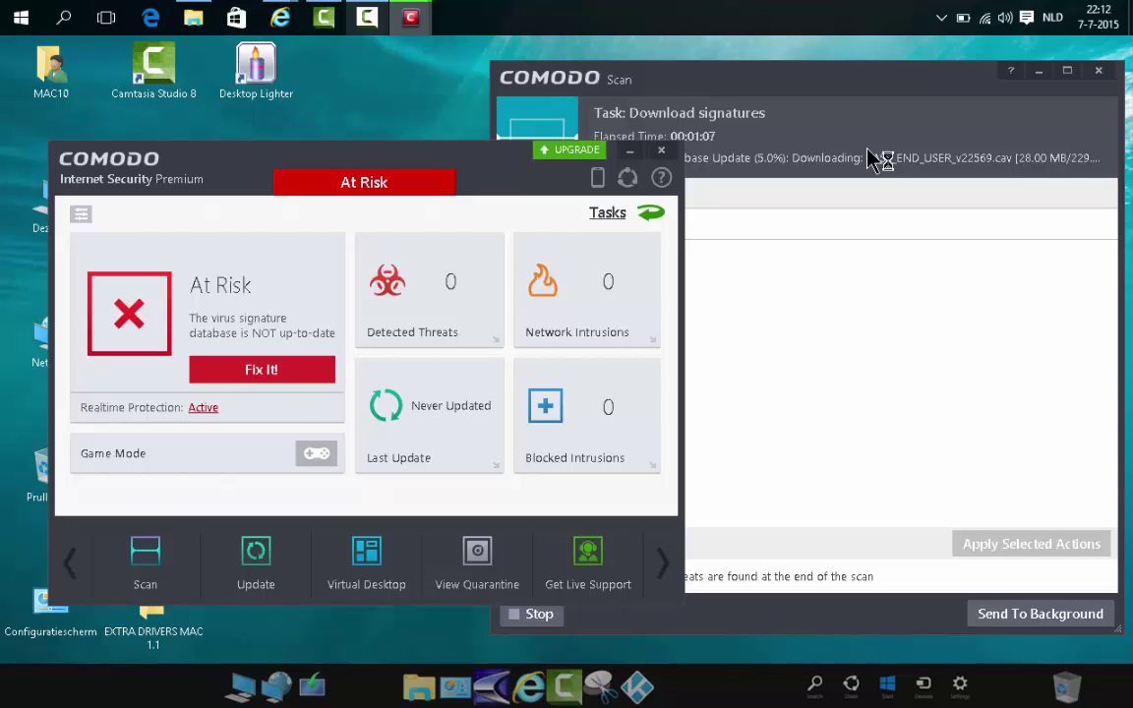
click(873, 158)
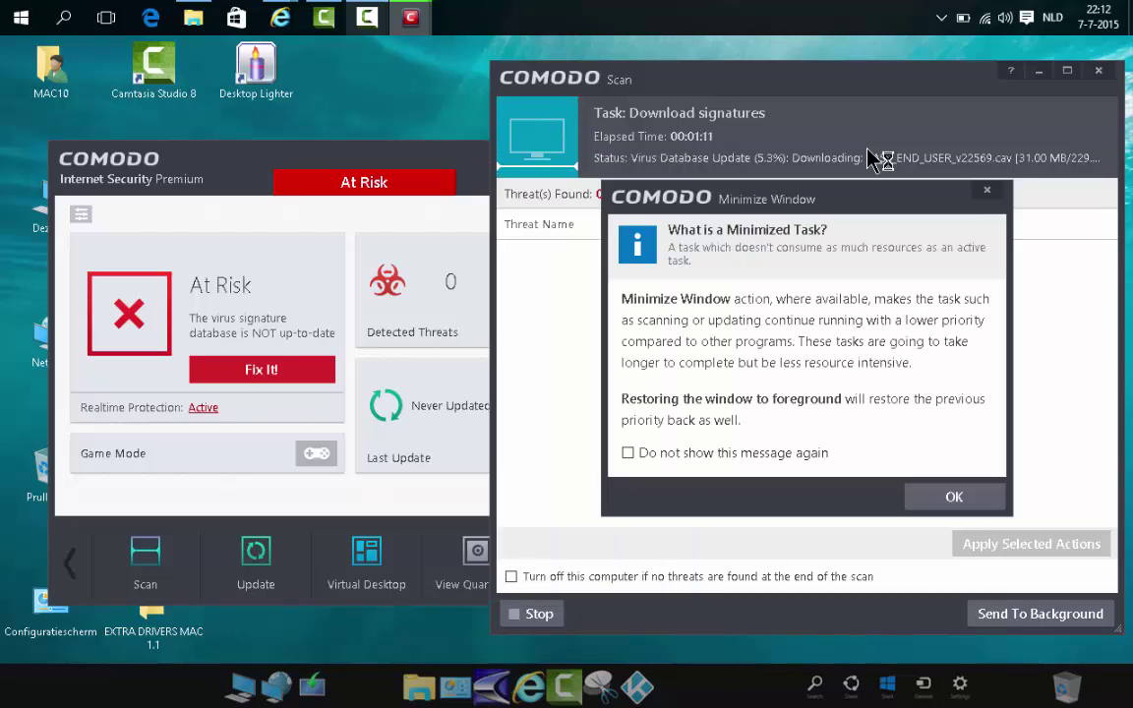
key(space)
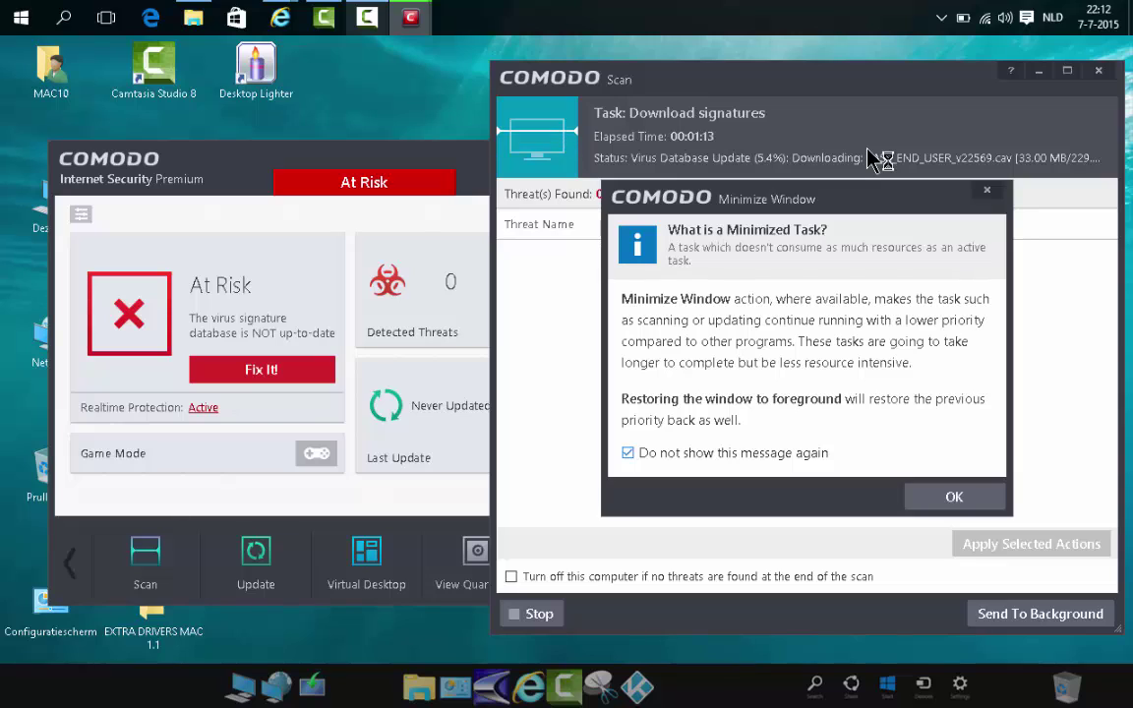
key(Return)
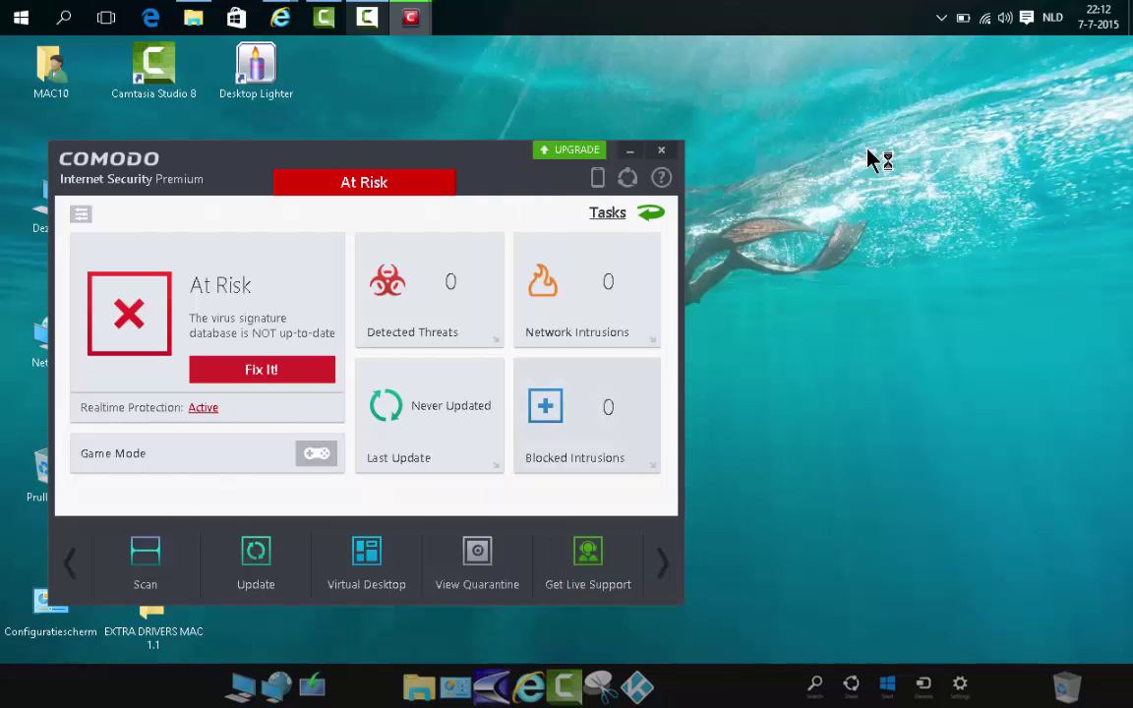